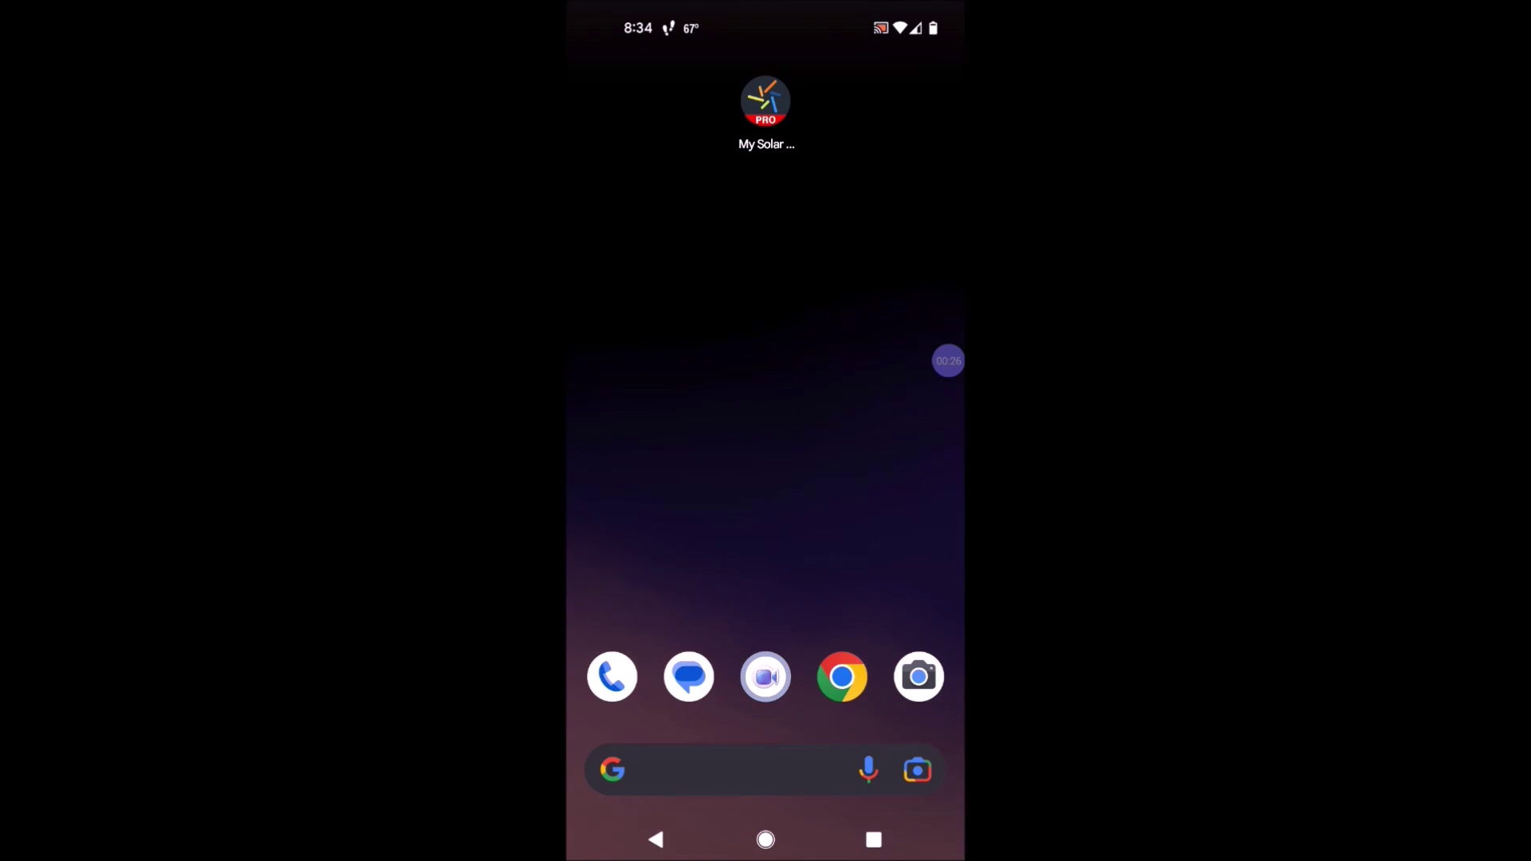
Step: Launch My Solar Panel, view the array configuration form, then bring up the side menu
click(766, 102)
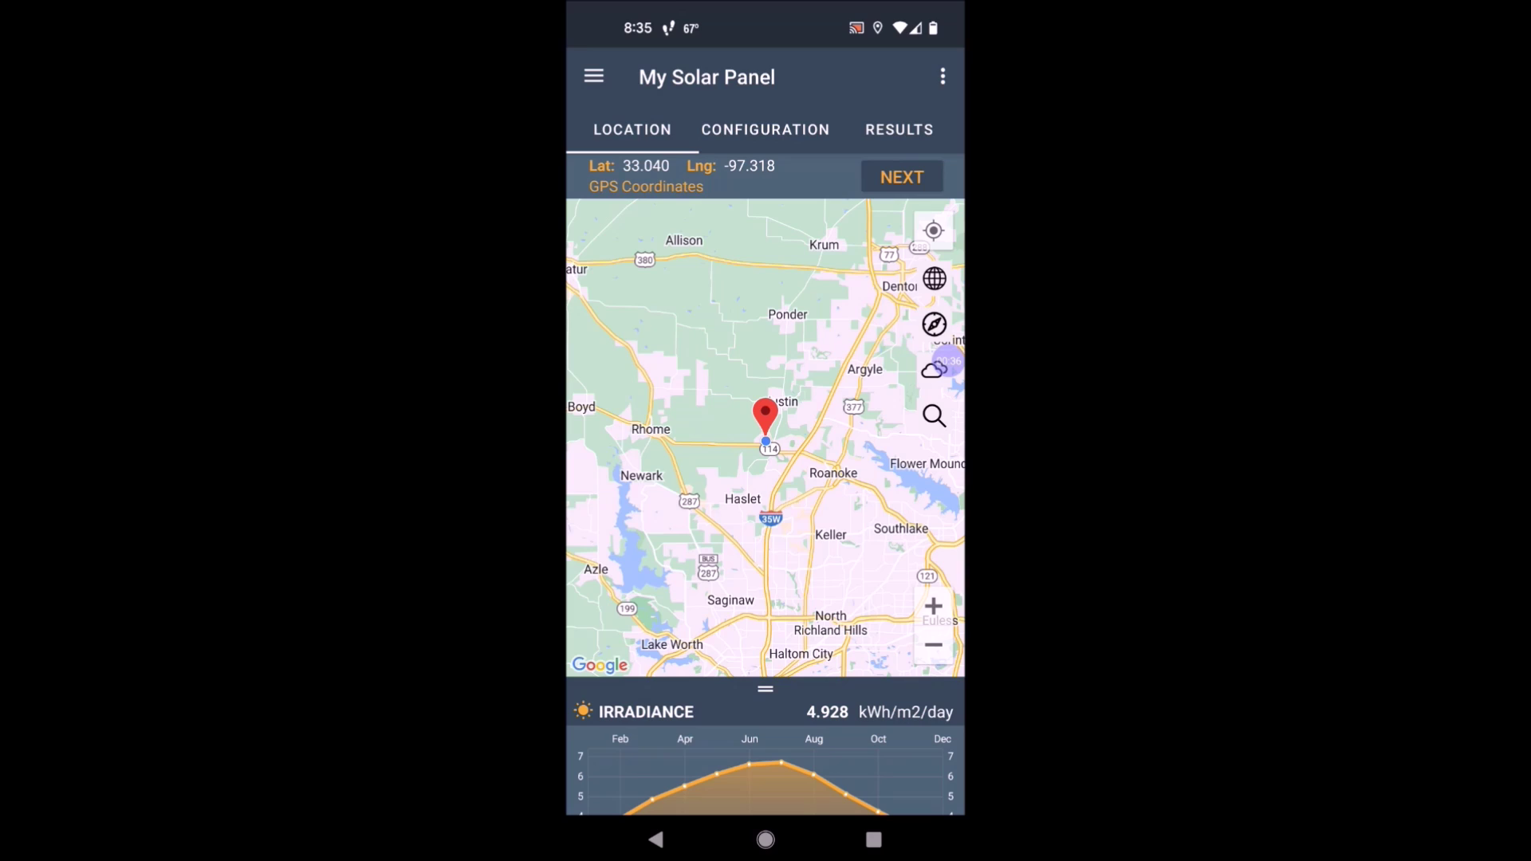
click(902, 176)
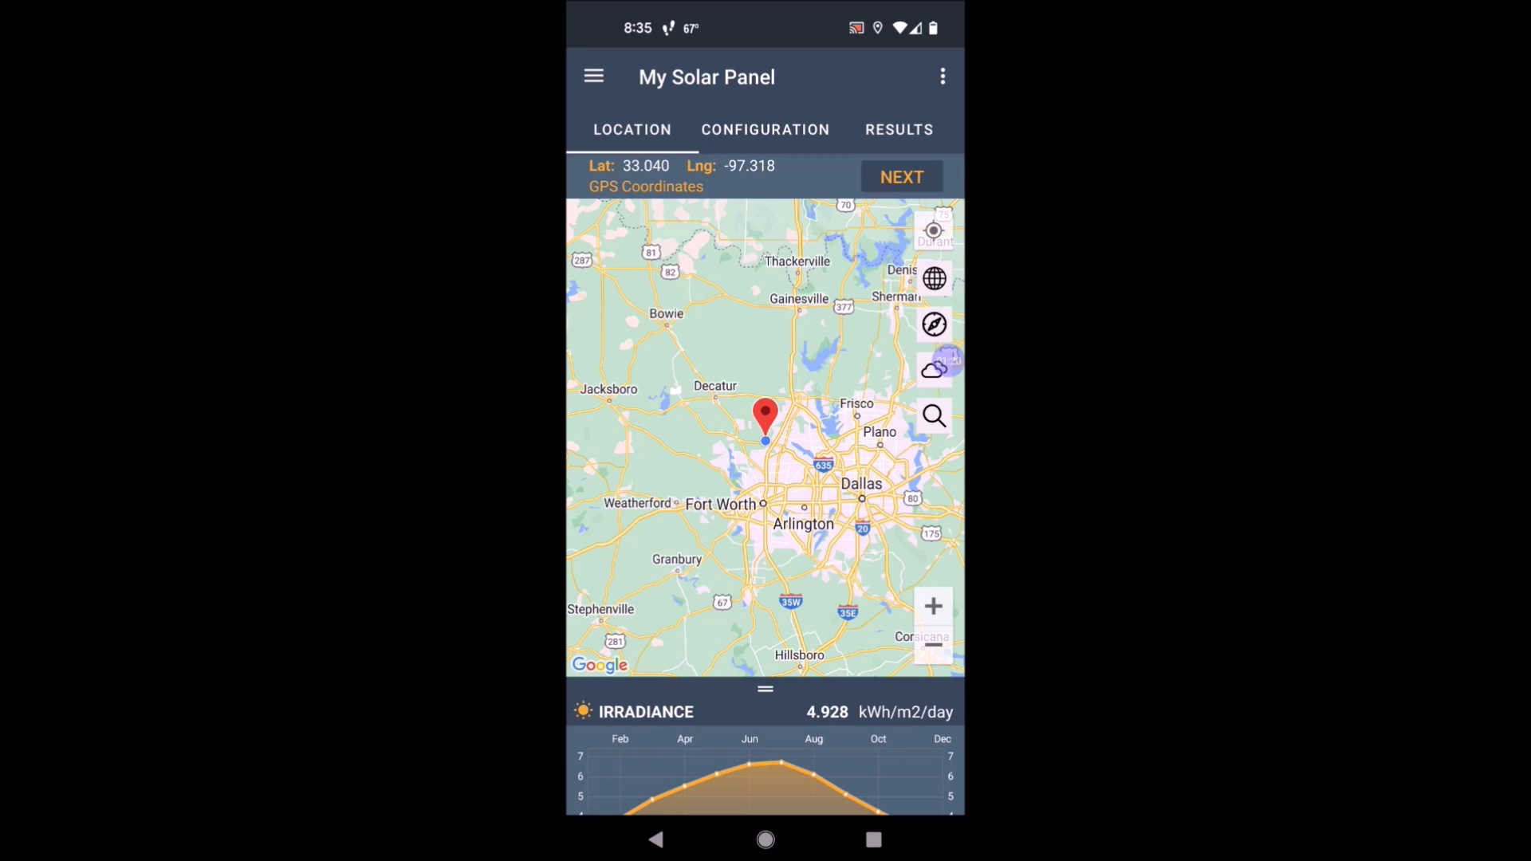
click(594, 76)
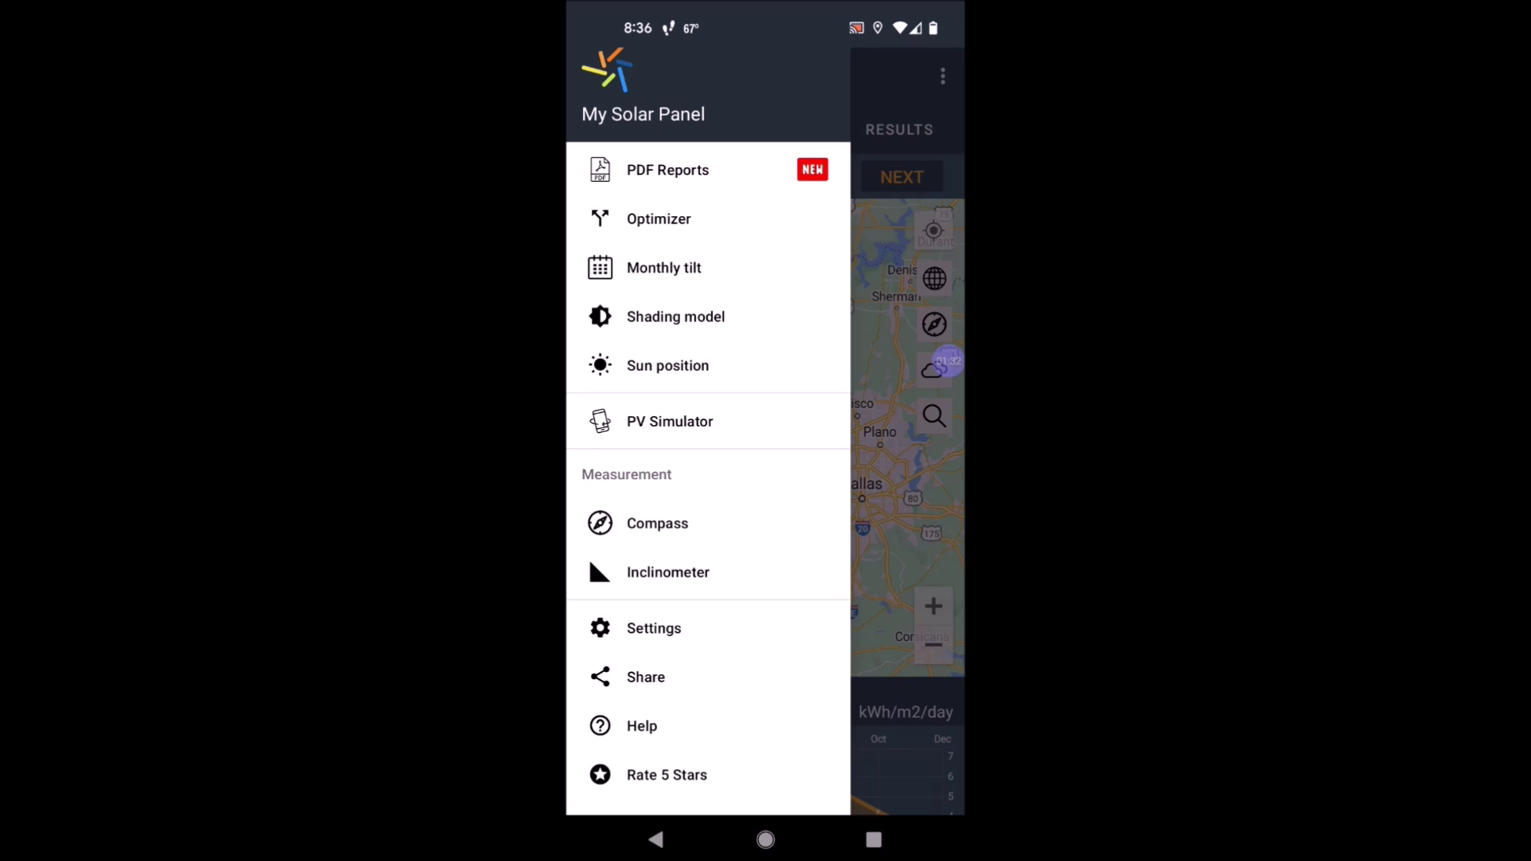
Step: Switch the app settings to Fahrenheit temperatures and mph wind speeds, then go back
click(654, 628)
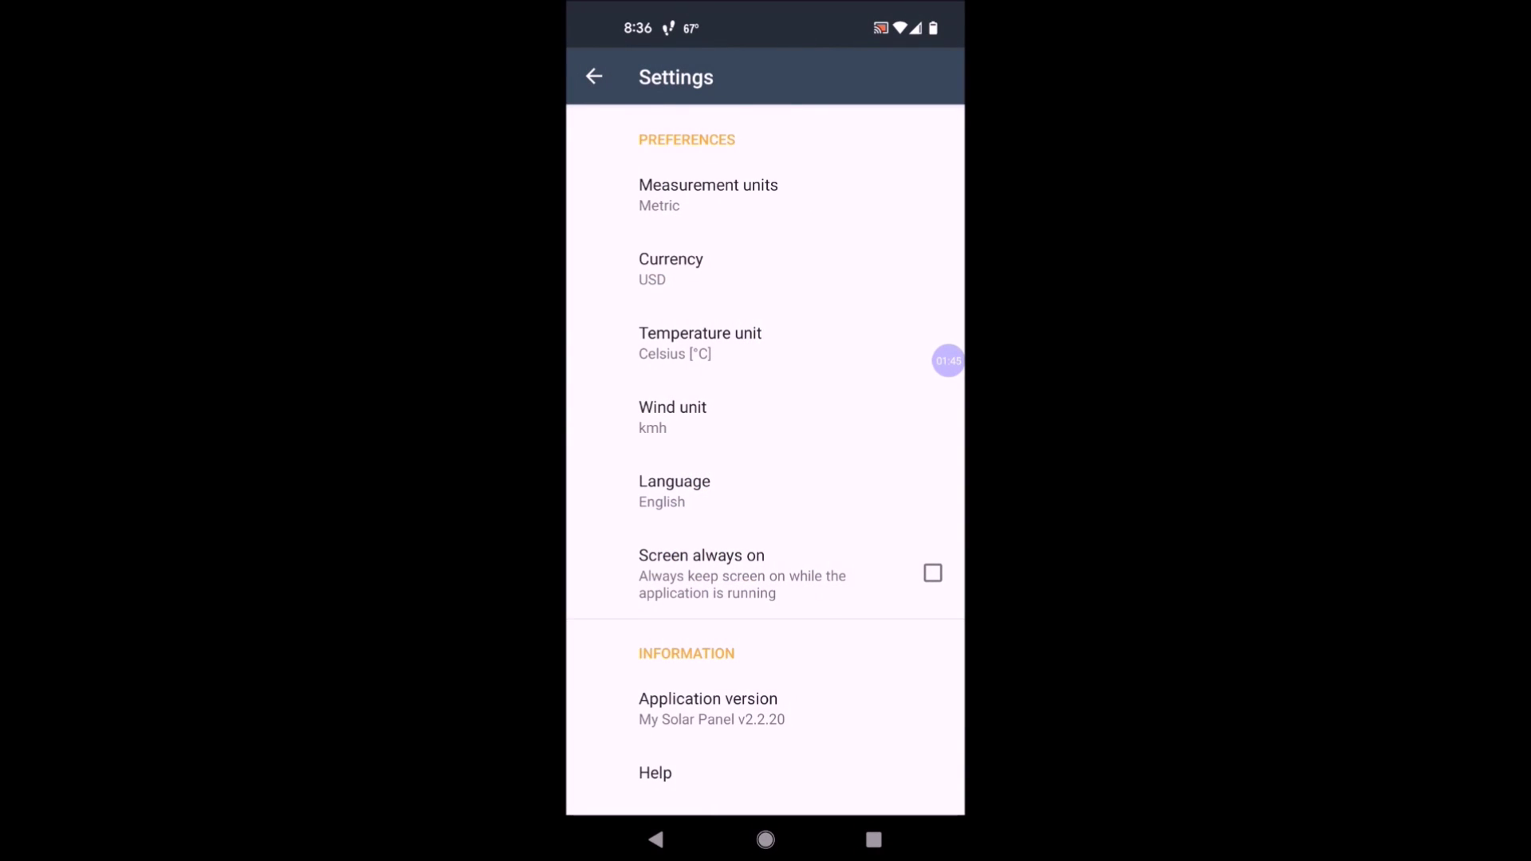
click(700, 342)
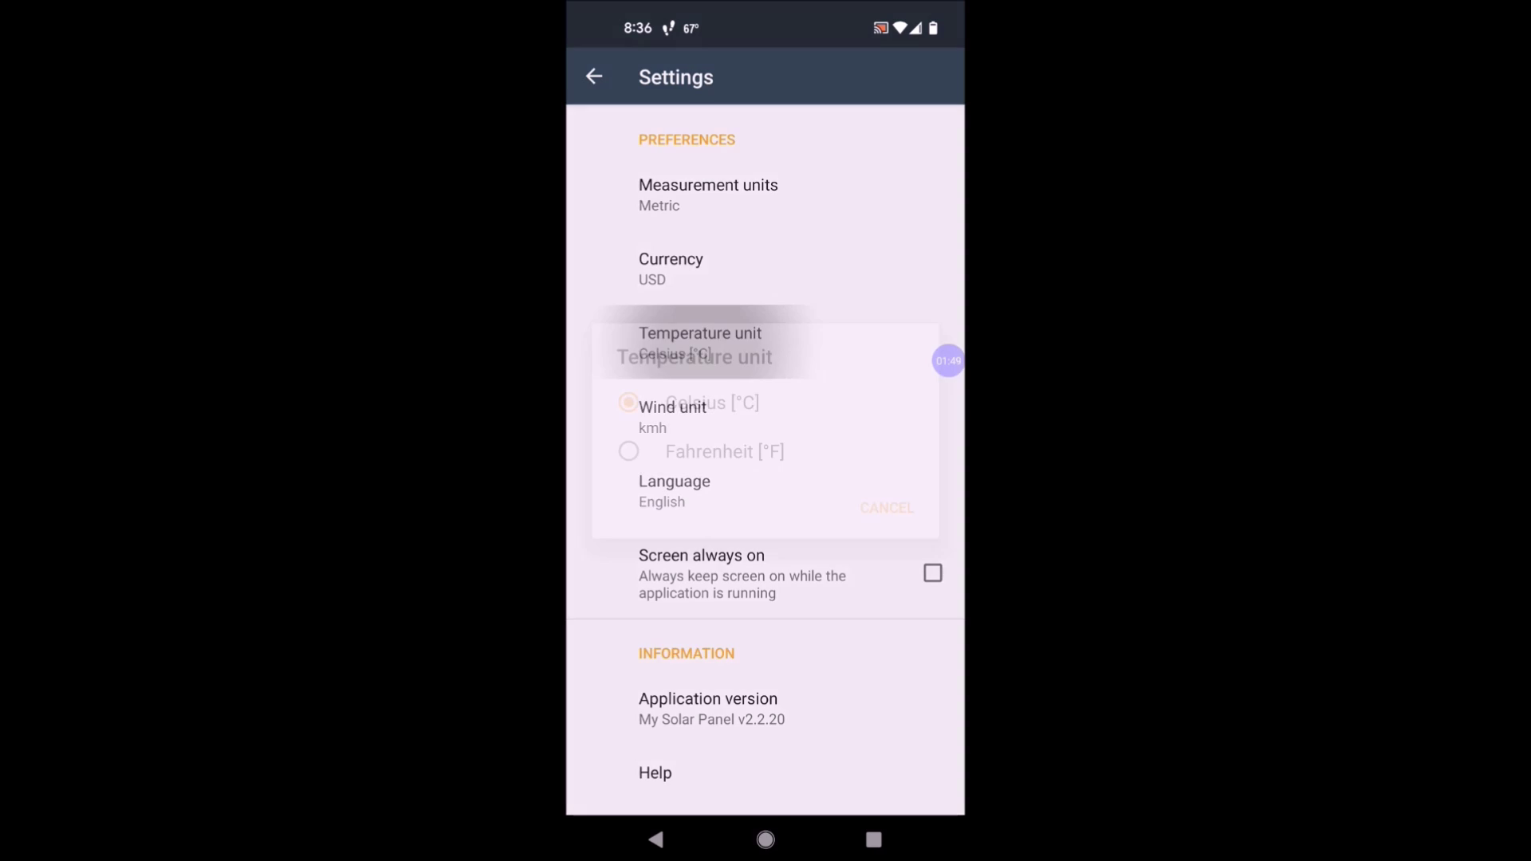
click(717, 448)
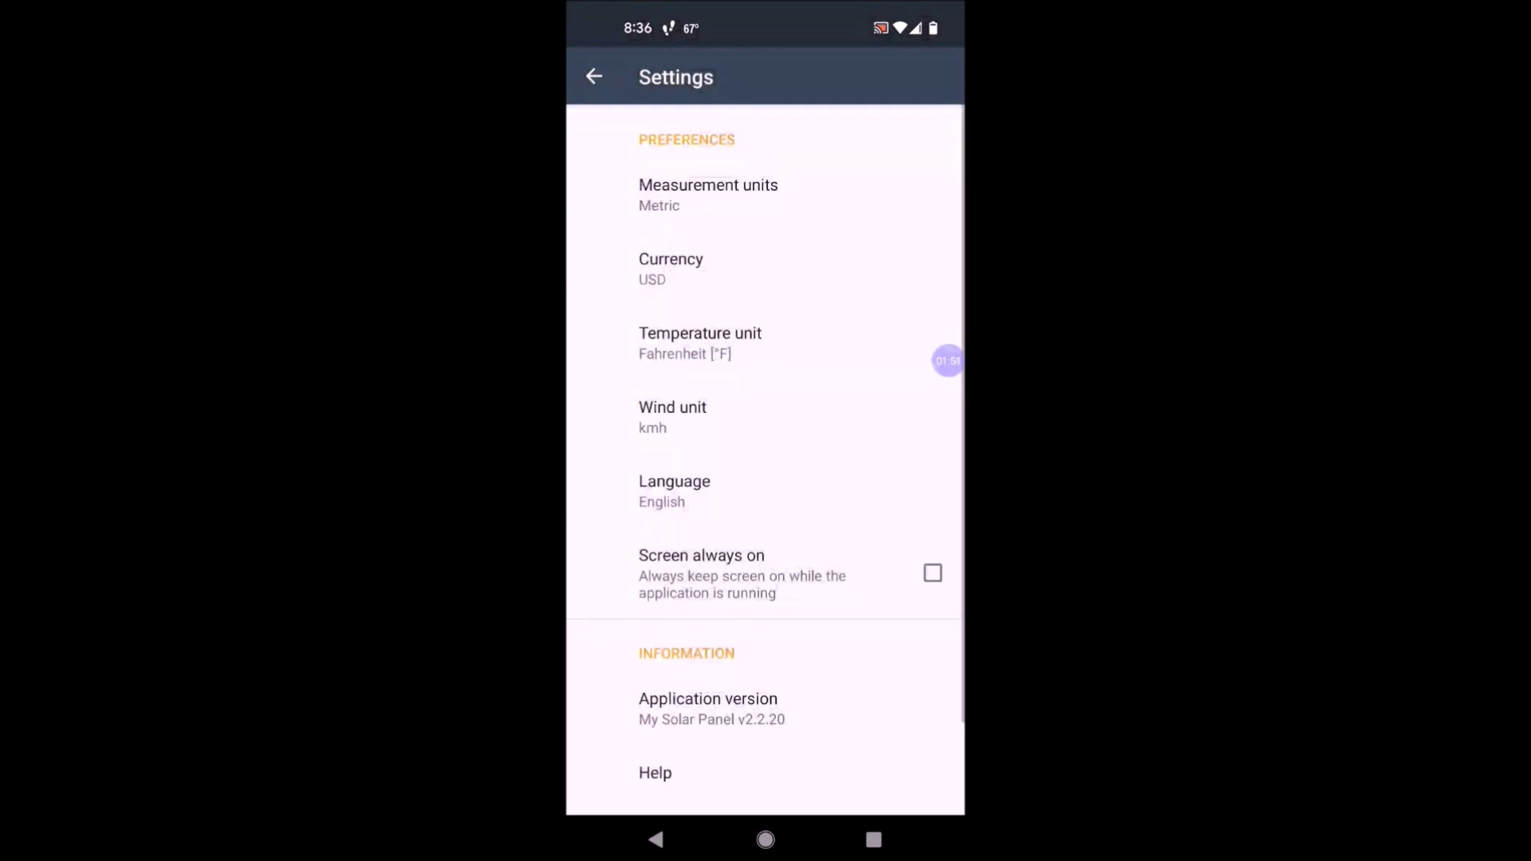
click(672, 416)
click(684, 427)
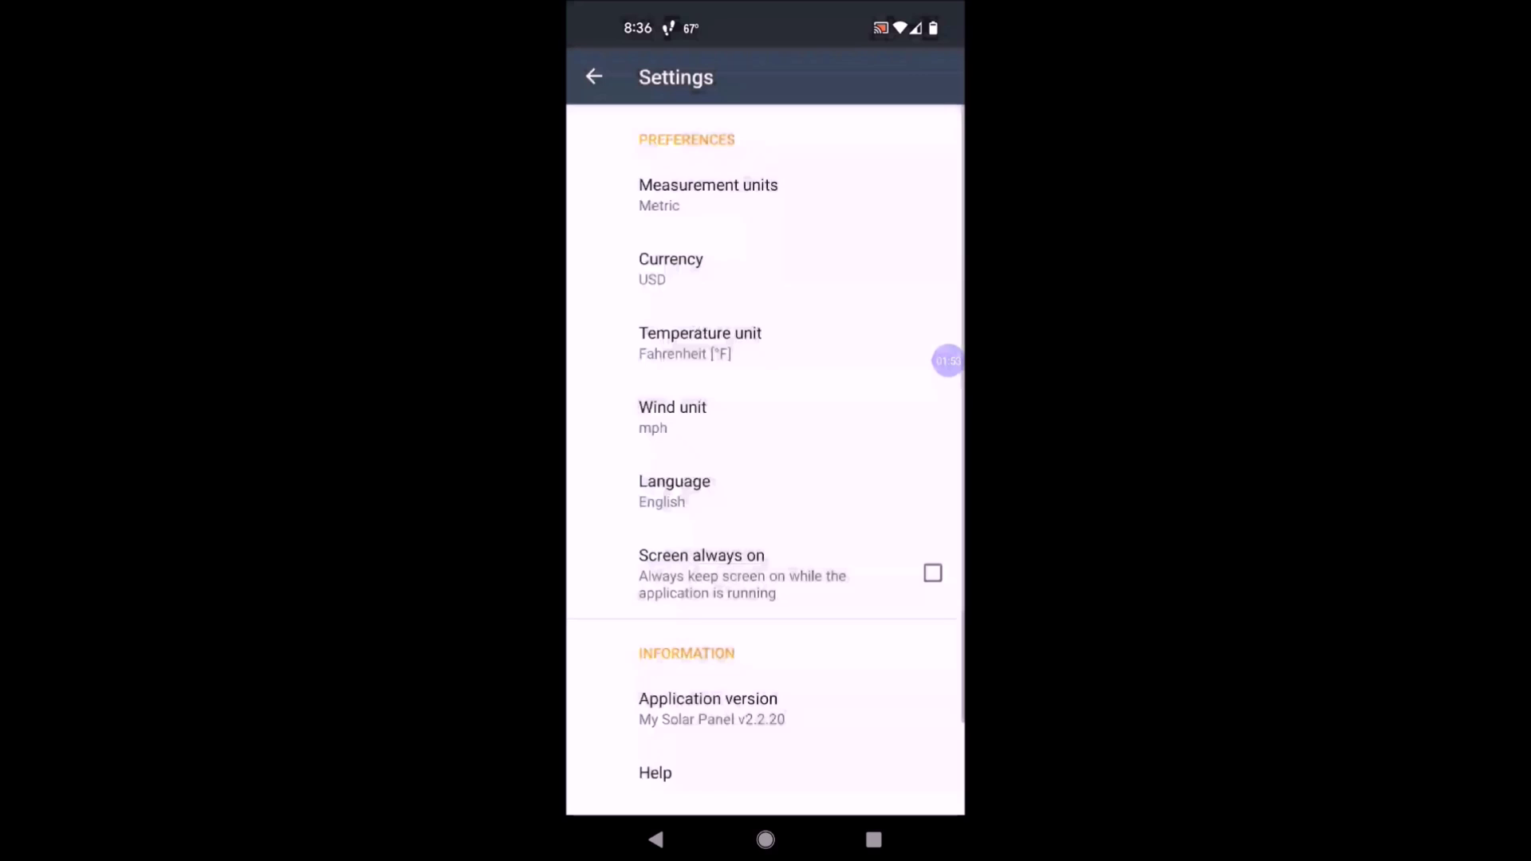
click(594, 77)
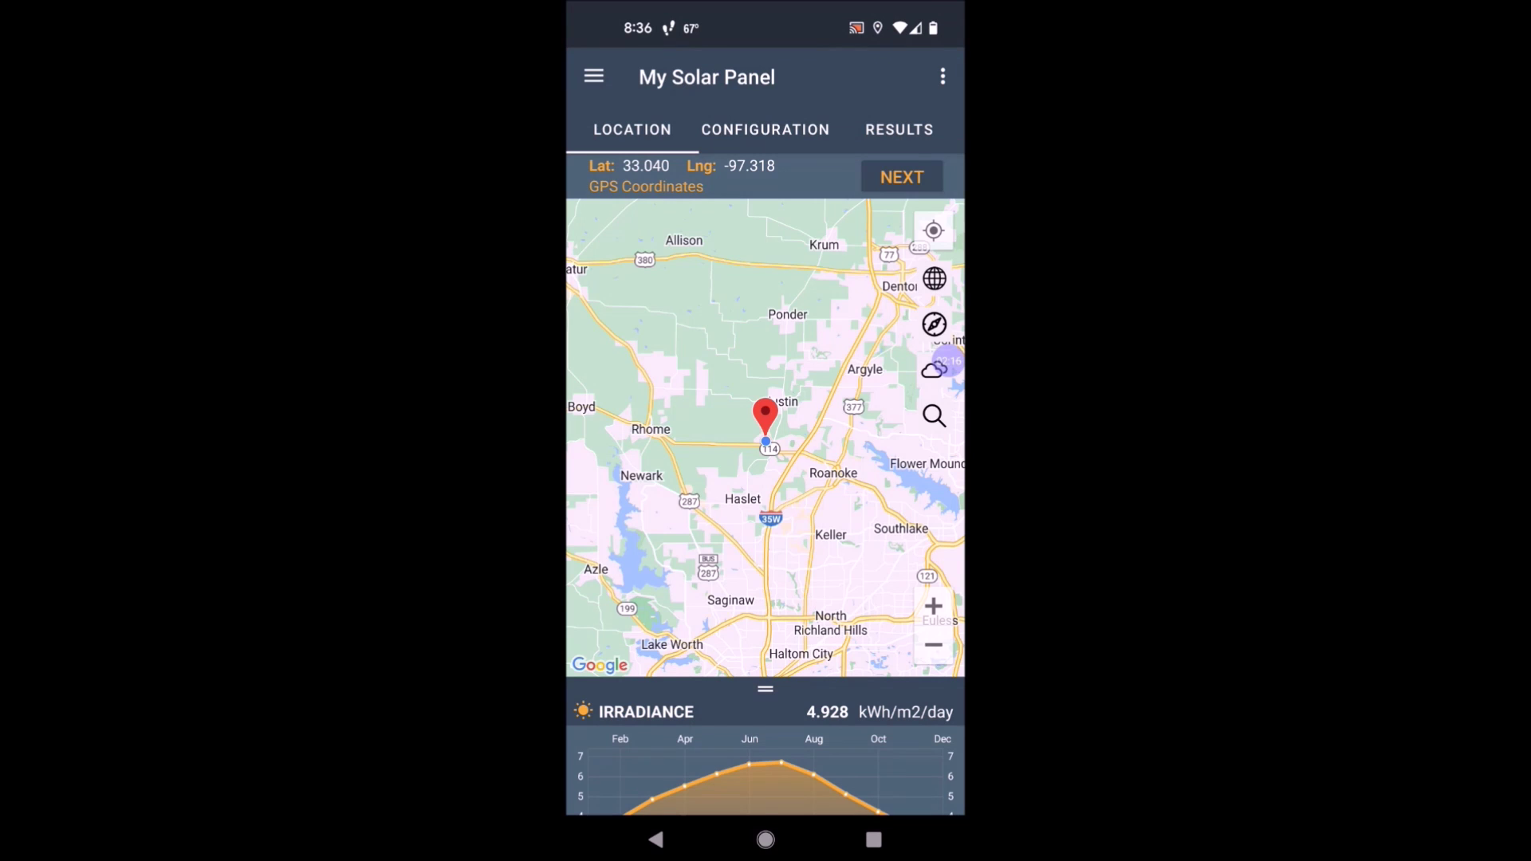
Step: Change PV Array 1 from 8 panels at 30° to 32 panels at 23° tilt
click(901, 176)
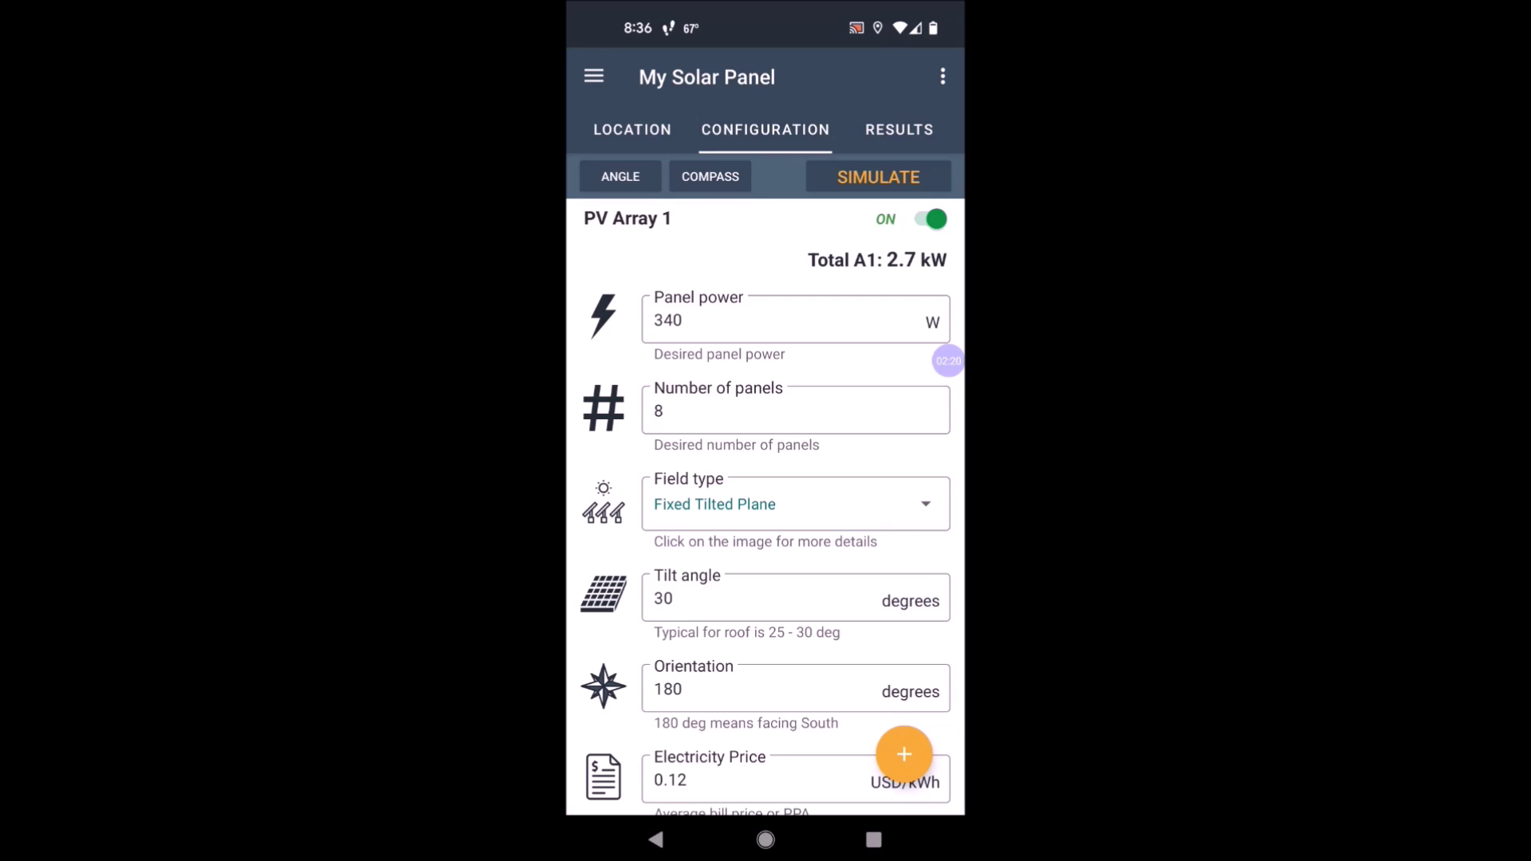
click(661, 412)
key(BackSpace)
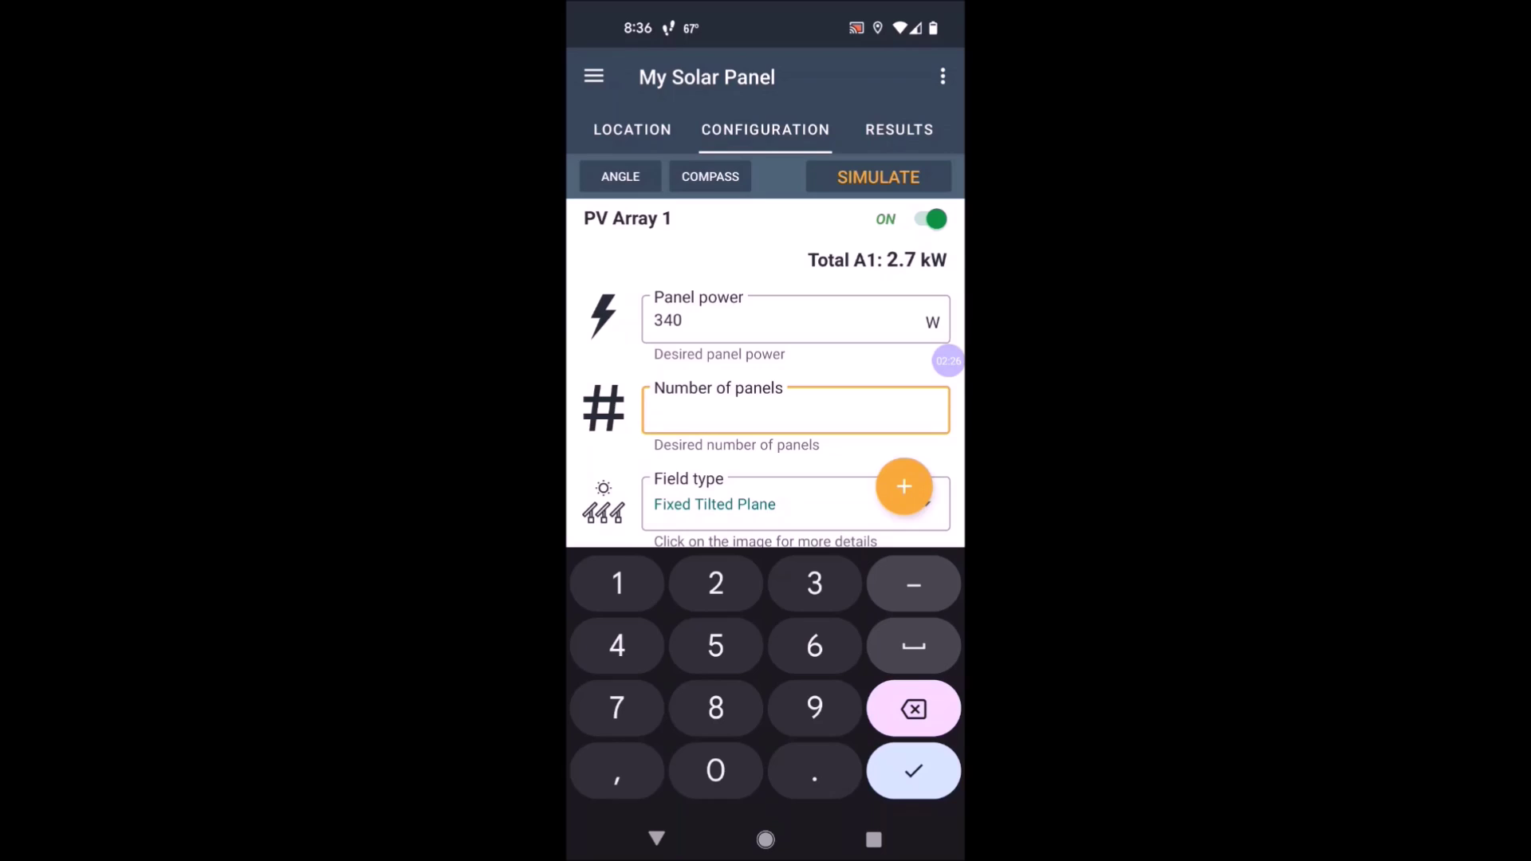
text(24)
scroll(767, 371, down, 2)
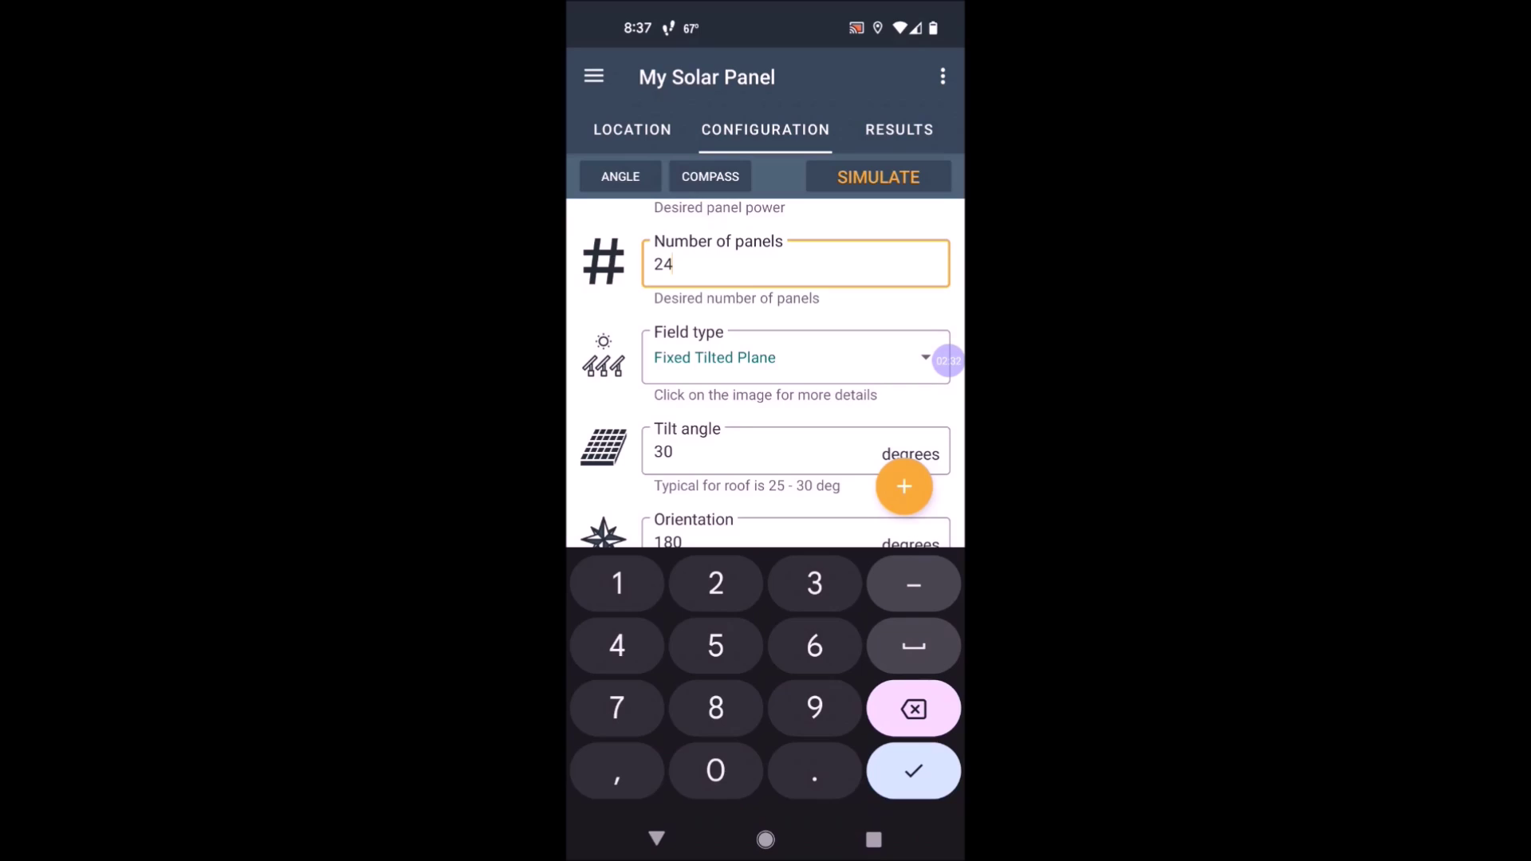
click(672, 452)
click(913, 708)
click(913, 708)
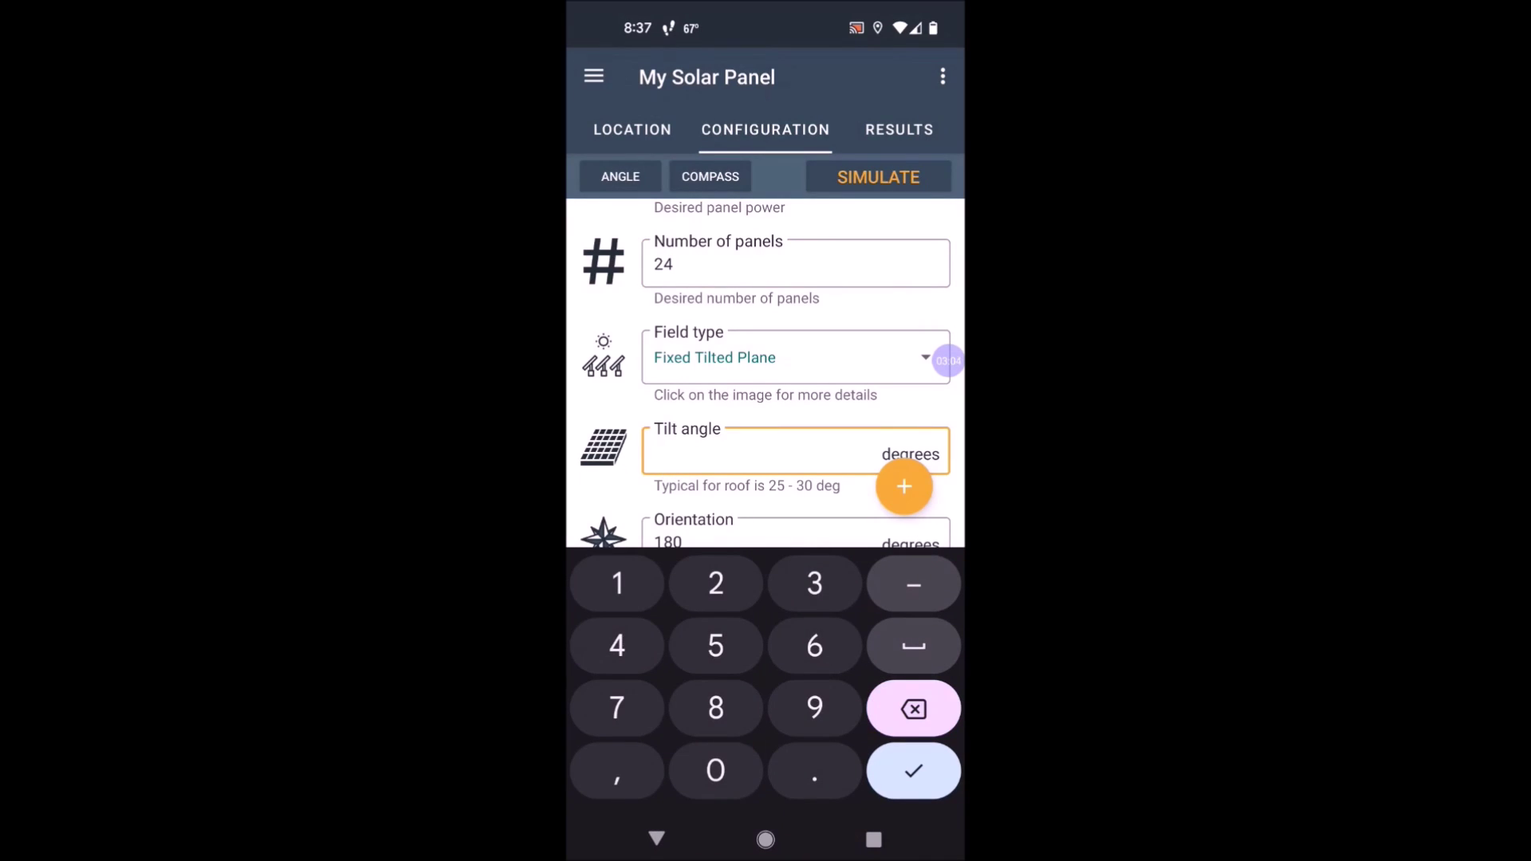
text(22.)
click(912, 708)
click(912, 708)
text(3)
scroll(766, 372, down, 2)
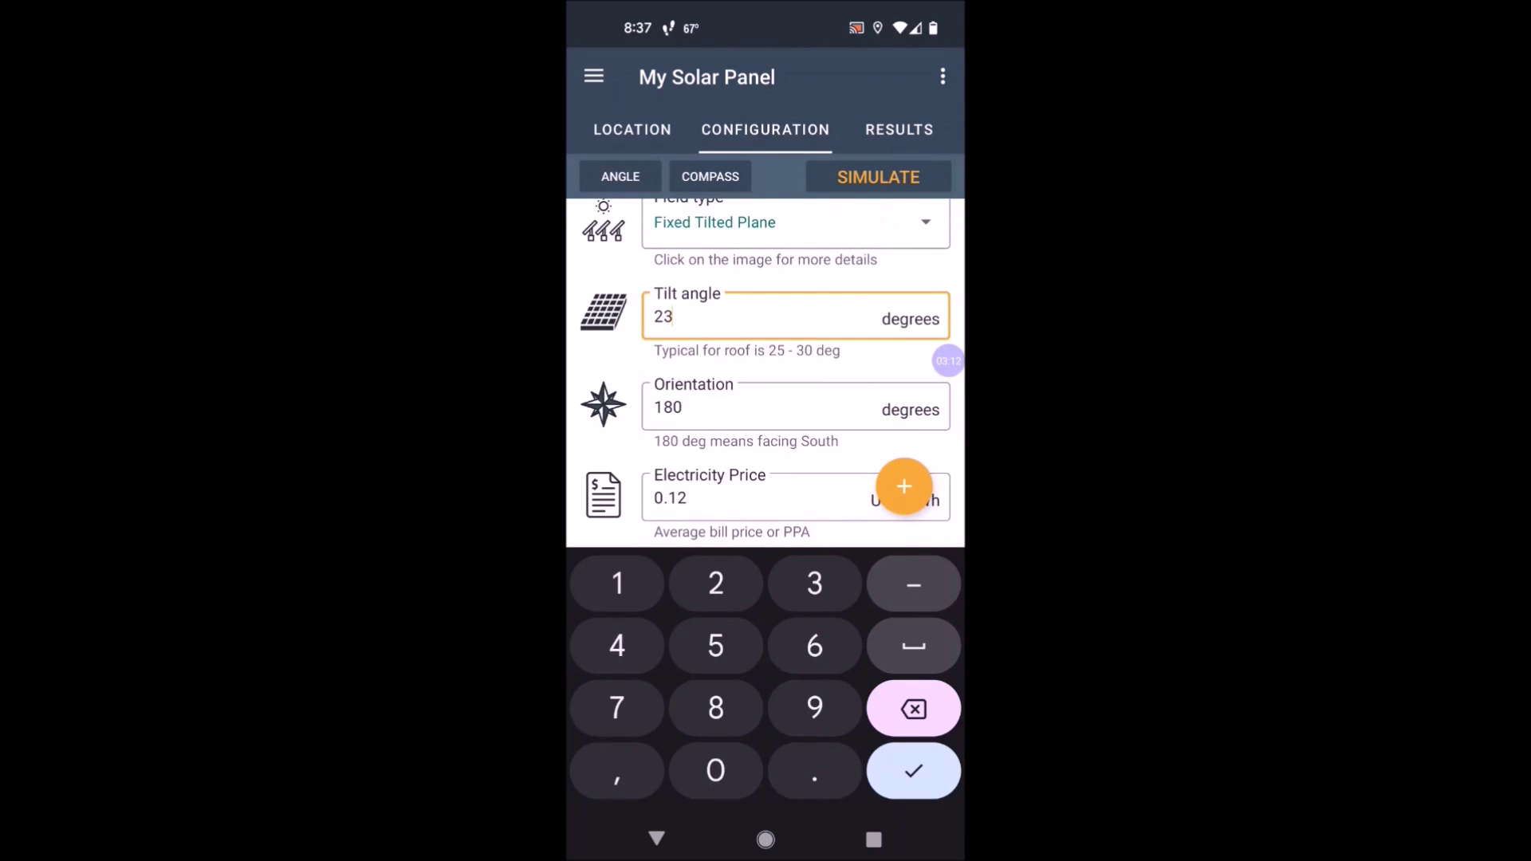
scroll(766, 371, down, 2)
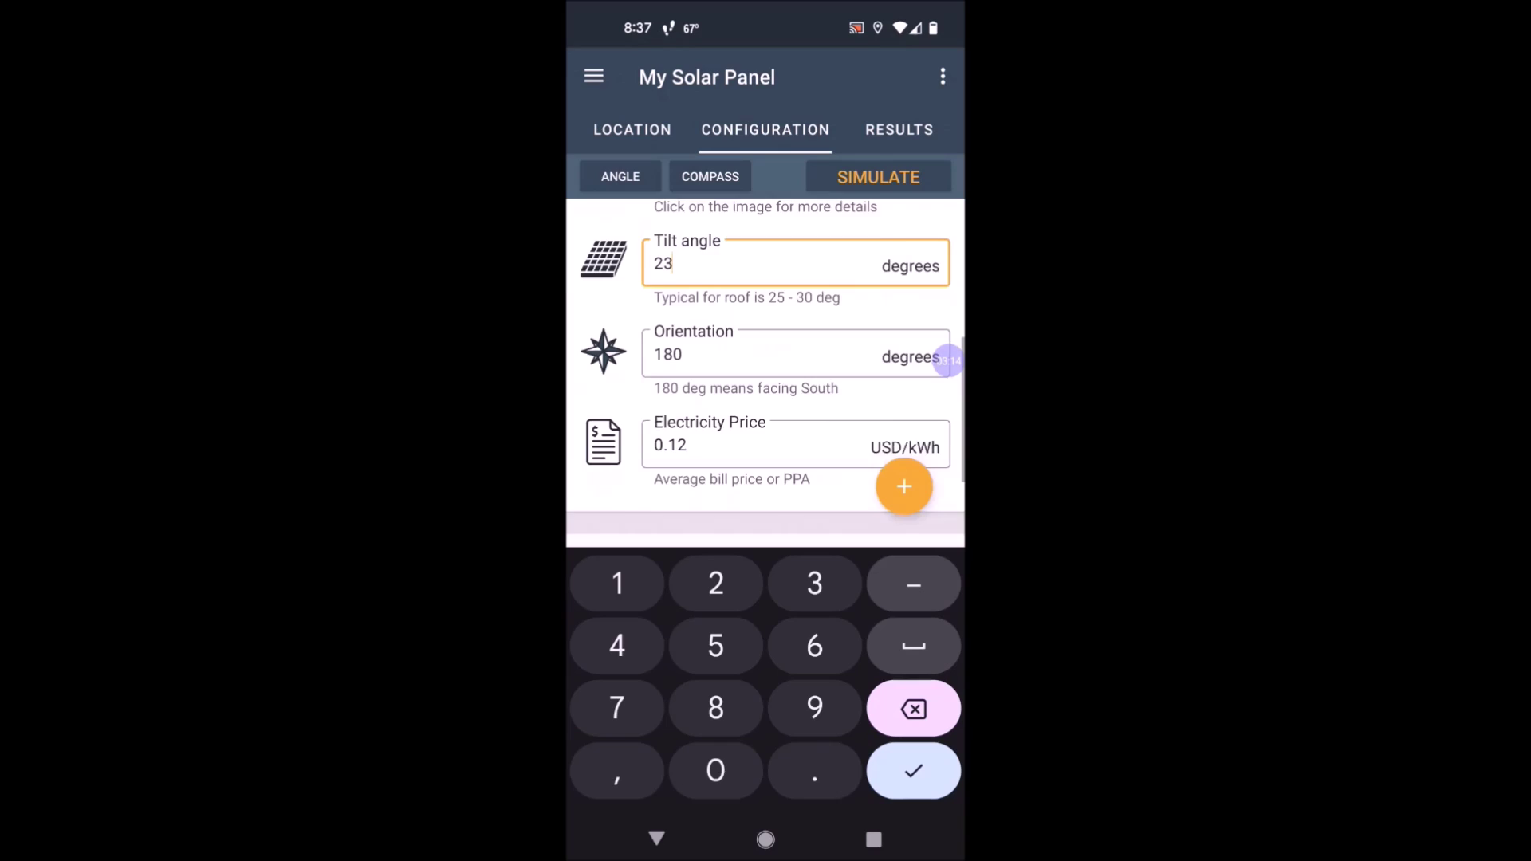
scroll(766, 371, up, 4)
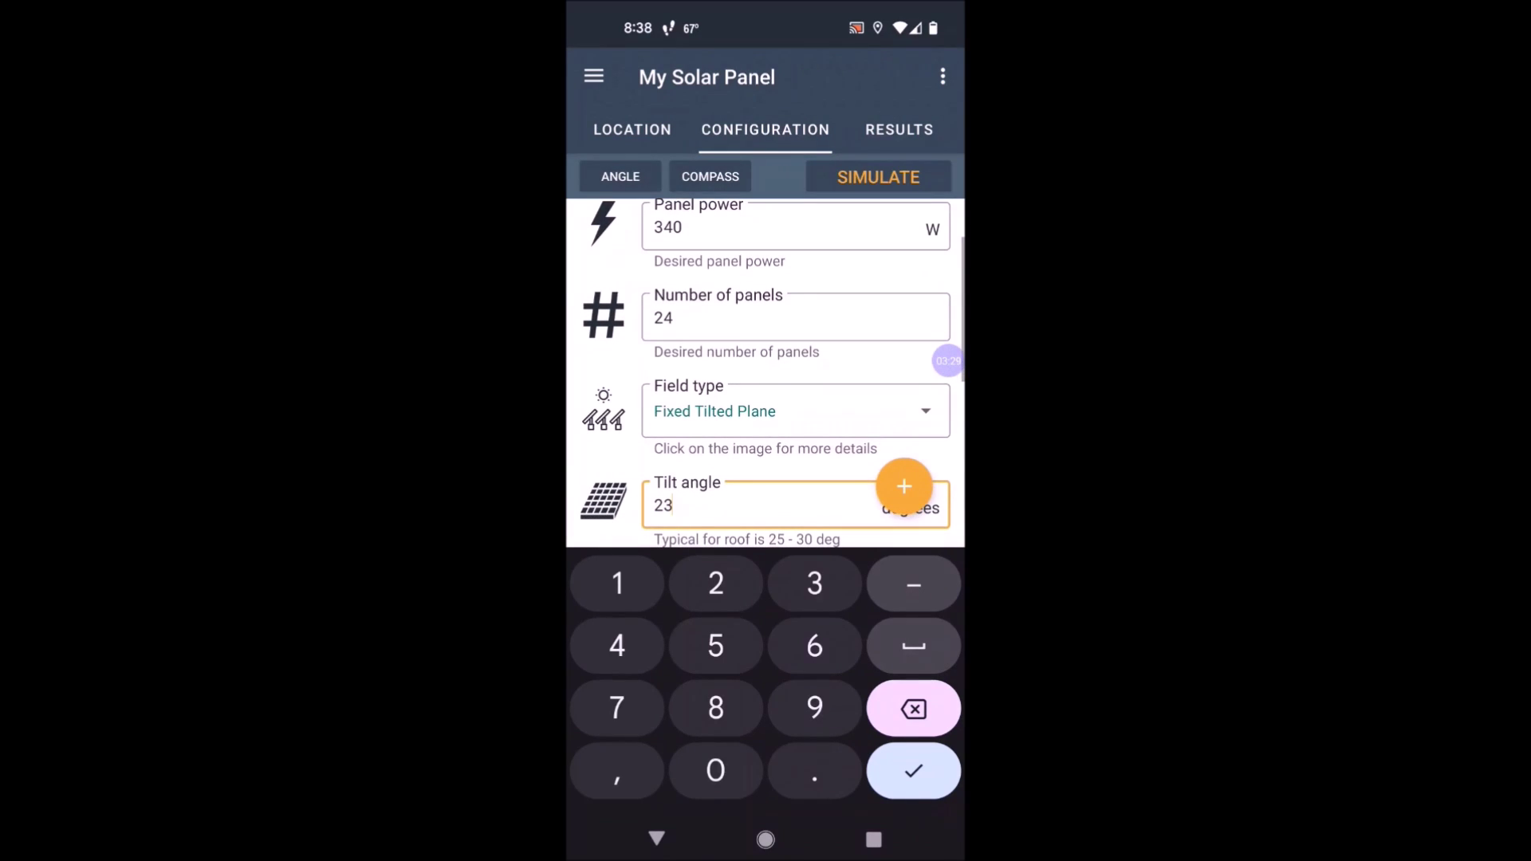
click(669, 339)
key(BackSpace)
key(BackSpace)
text(3)
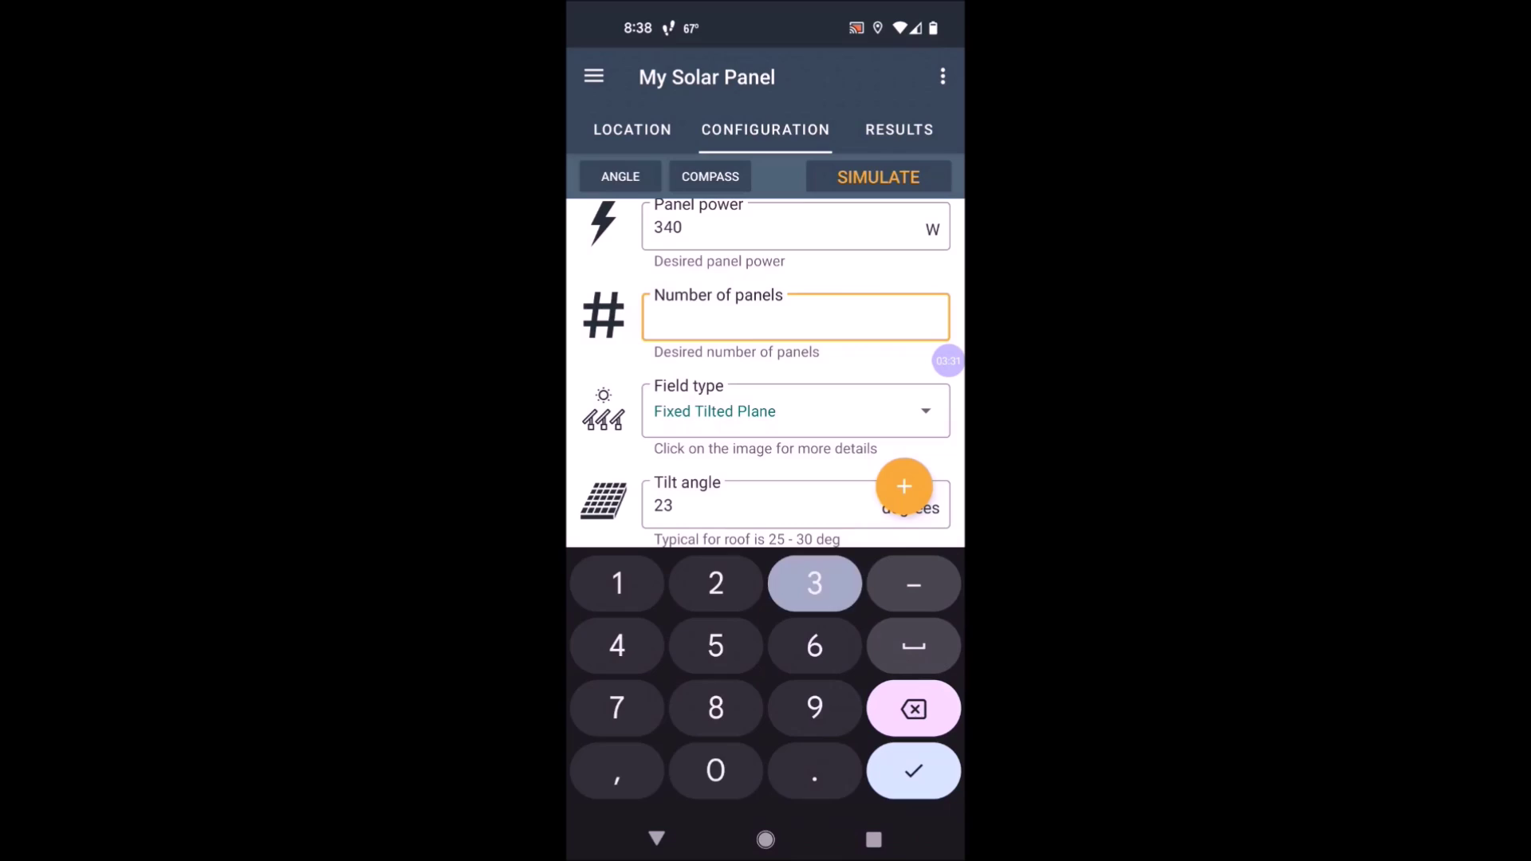
text(2)
scroll(765, 370, down, 5)
key(Escape)
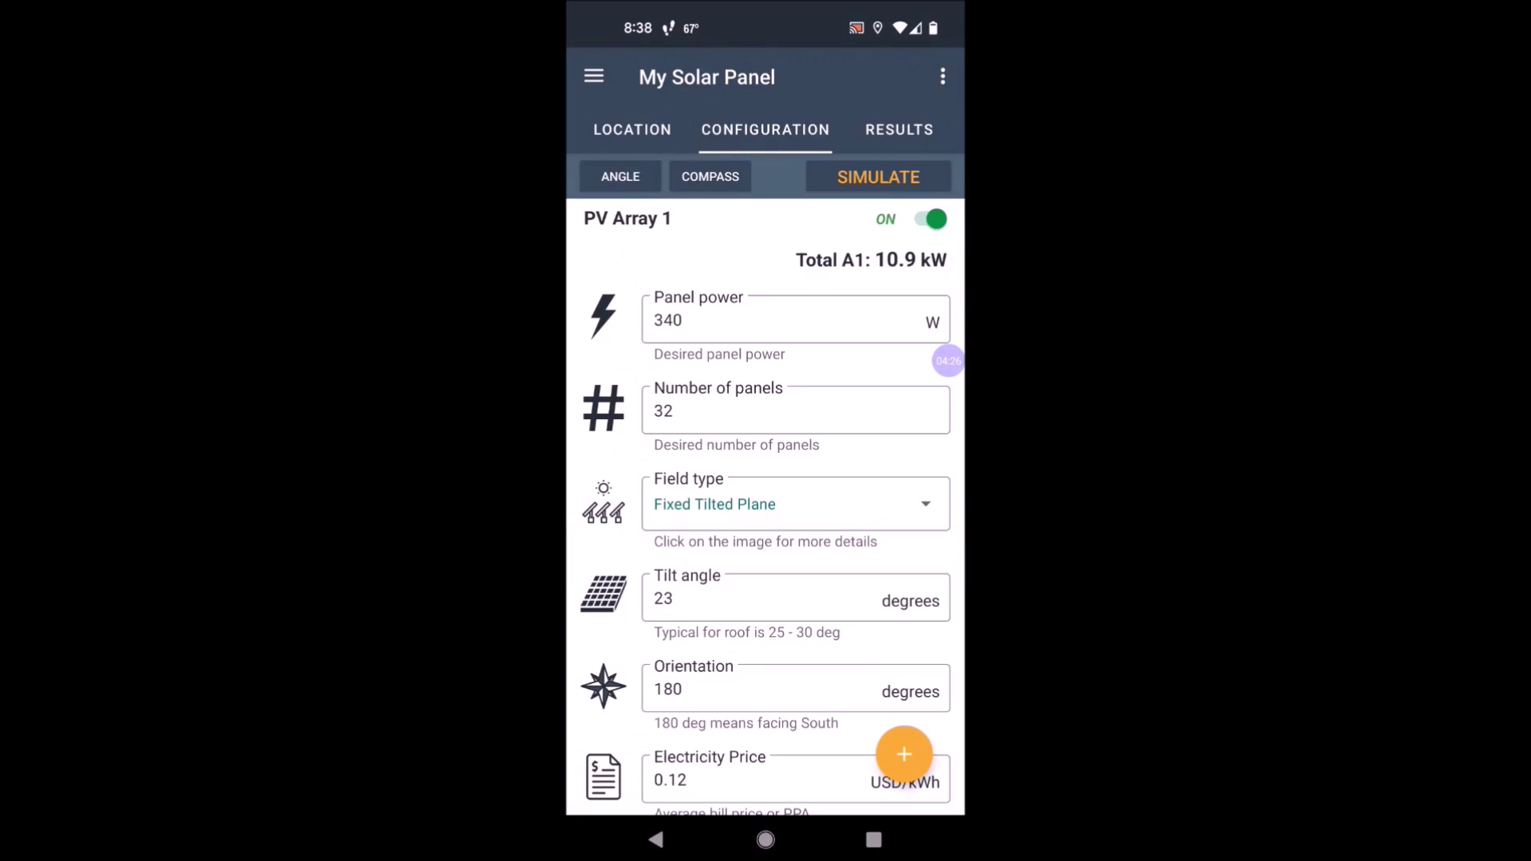
Step: Simulate the array, change the system cost from 1100 to 3000 USD/kW, and re-simulate
click(878, 175)
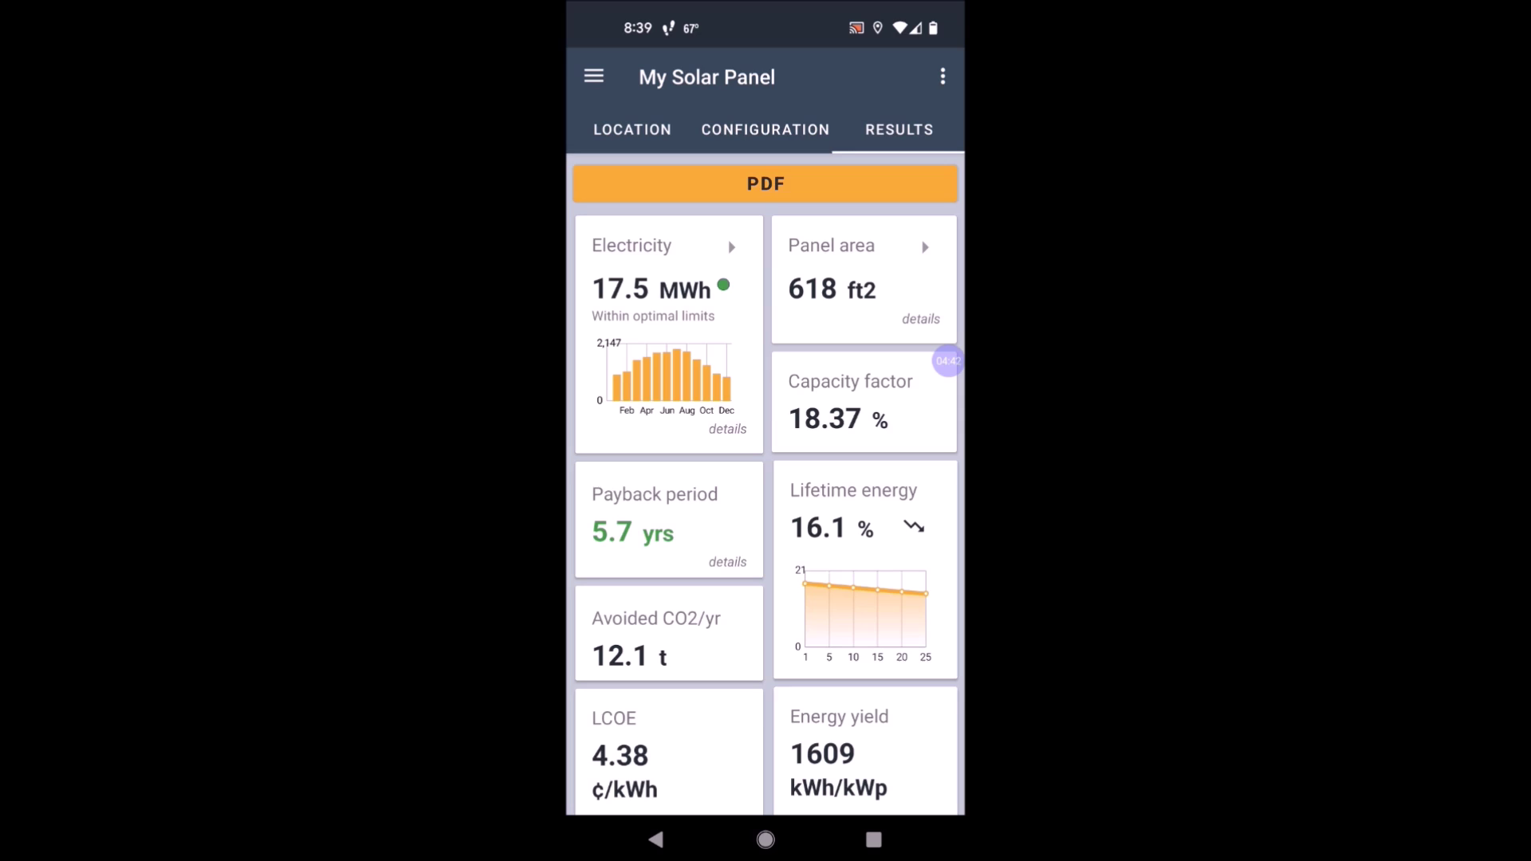
click(765, 130)
scroll(765, 478, down, 3)
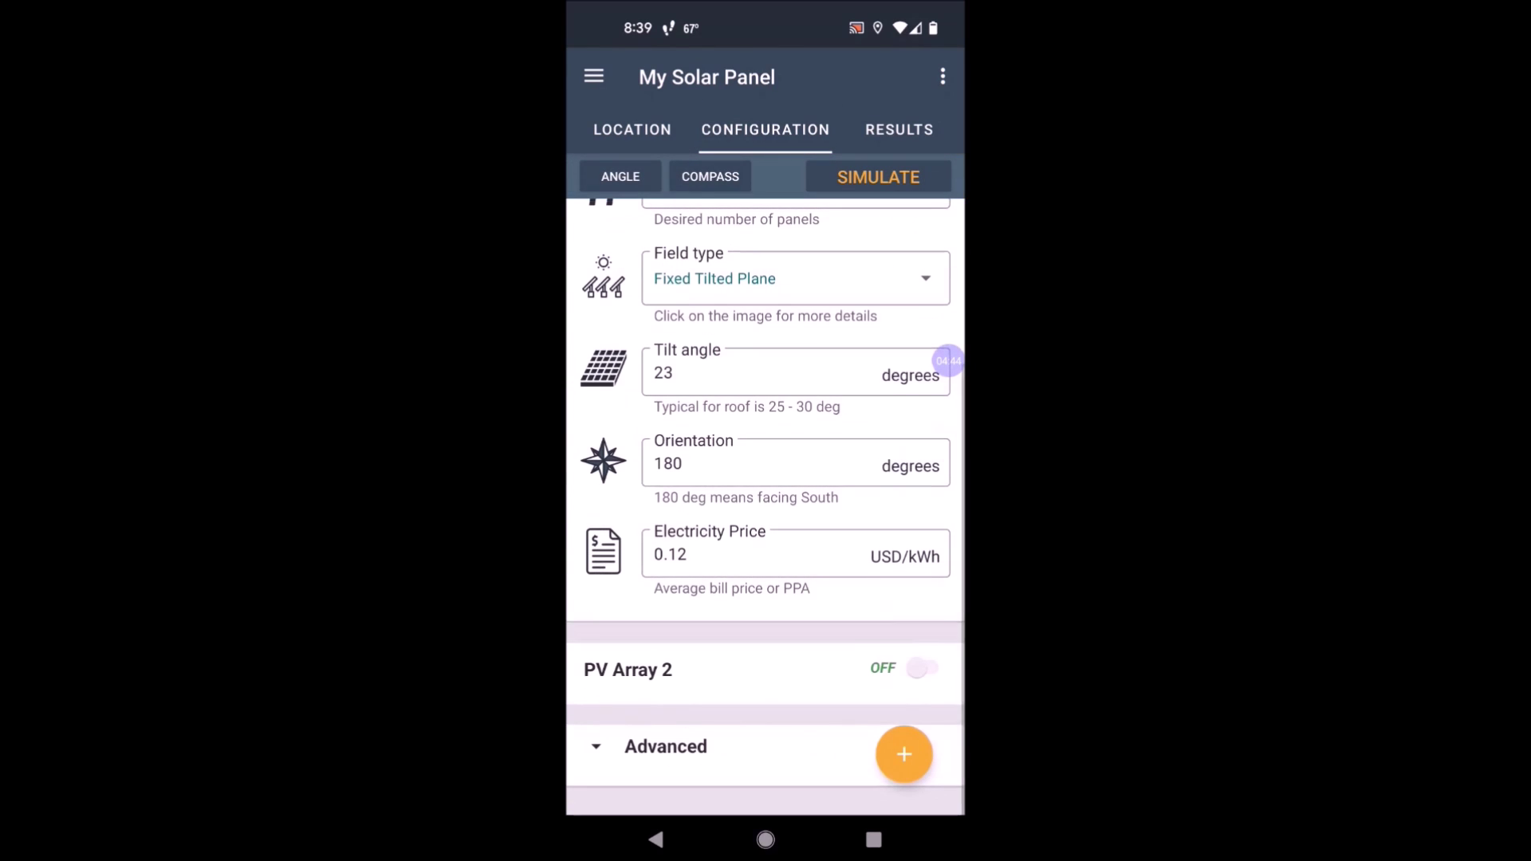
scroll(766, 503, down, 5)
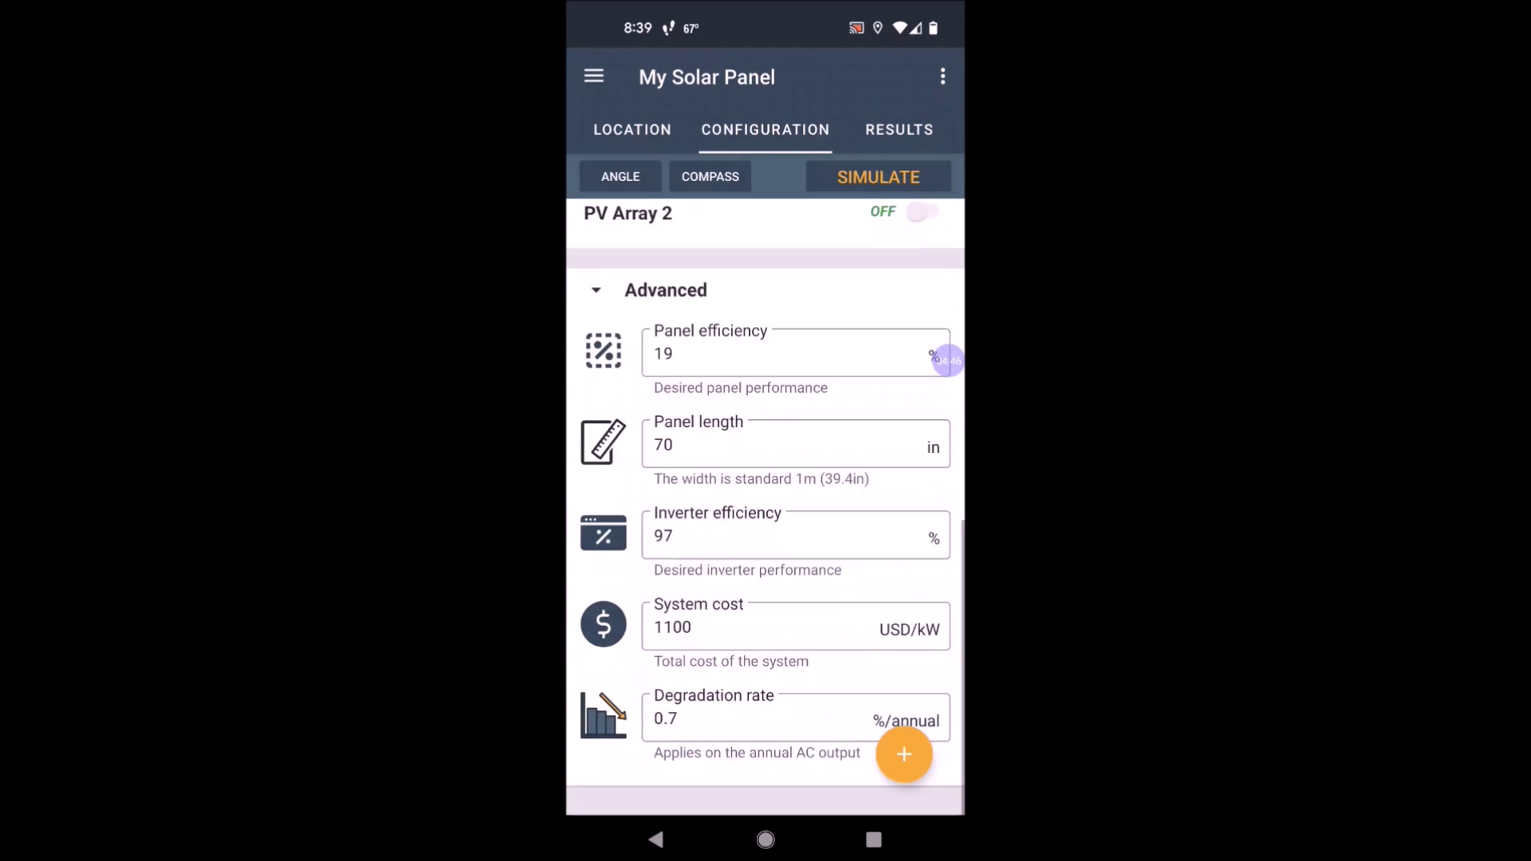
click(765, 628)
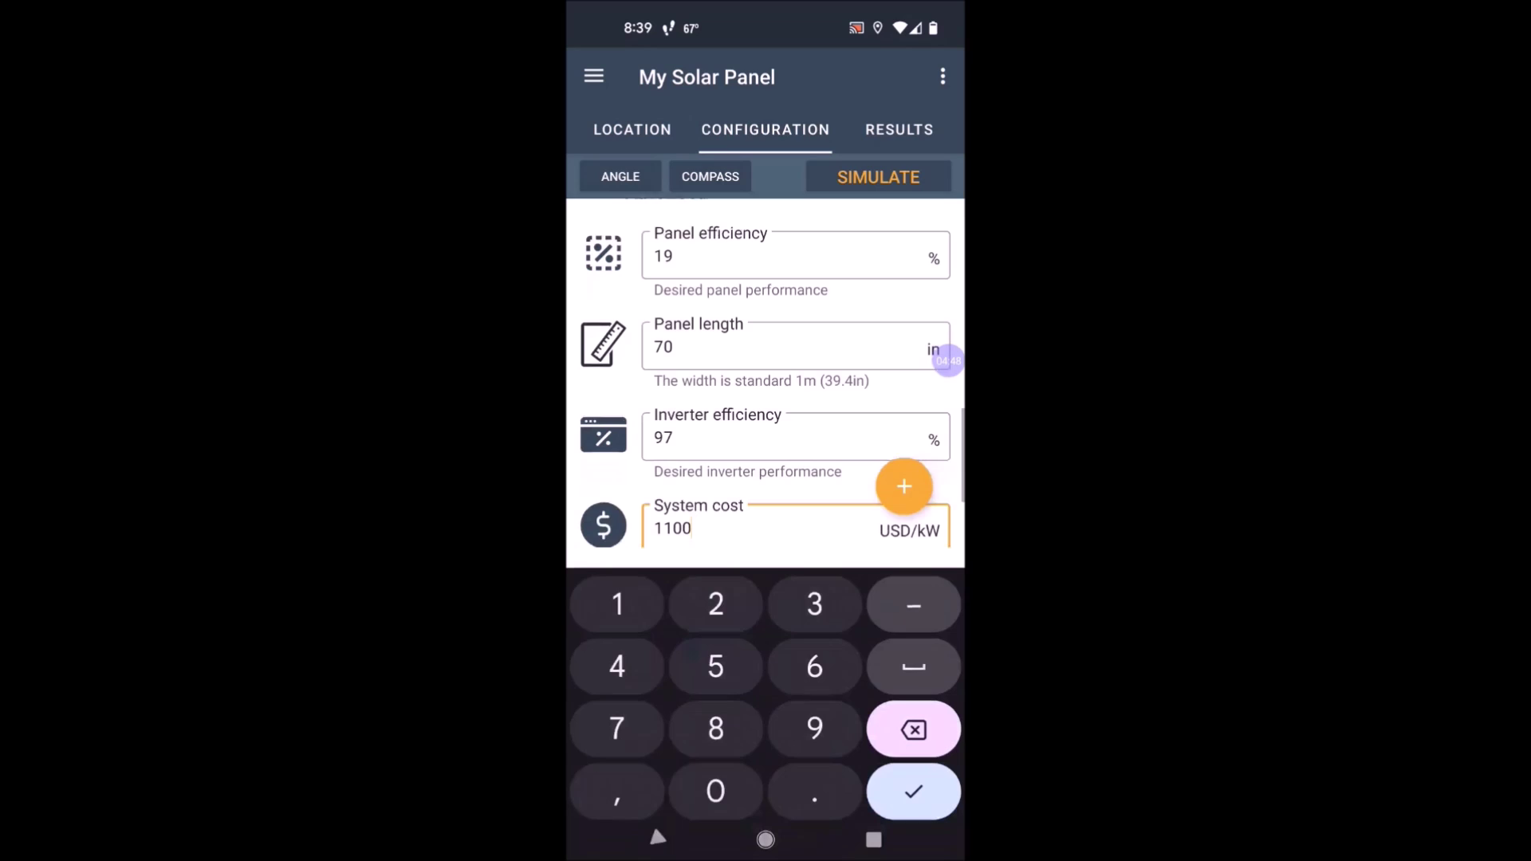
key(BackSpace)
key(BackSpace)
key(BackSpace)
key(BackSpace)
text(3)
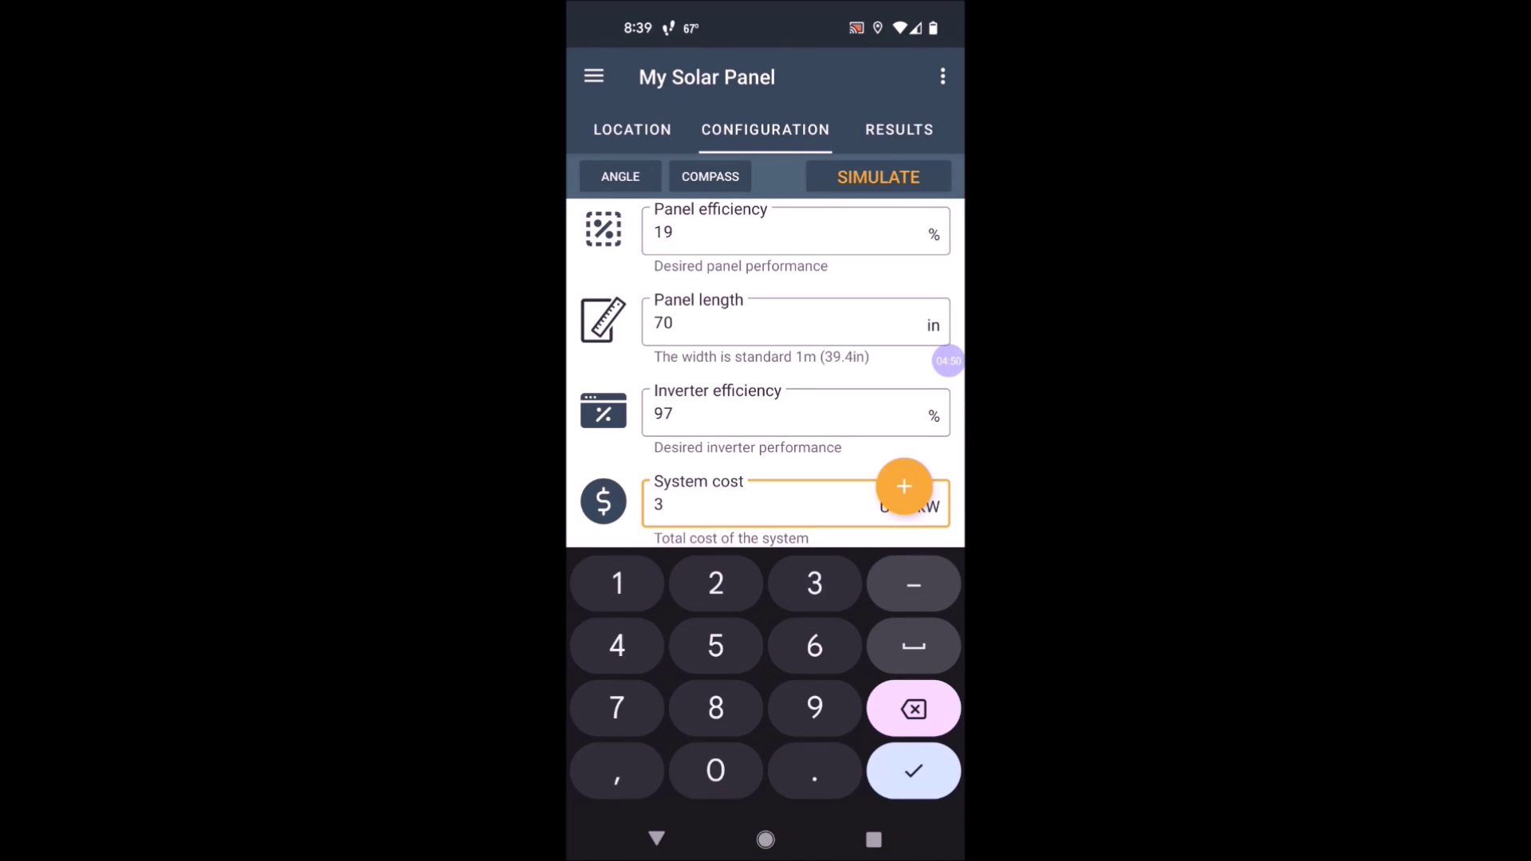
text(000)
key(Return)
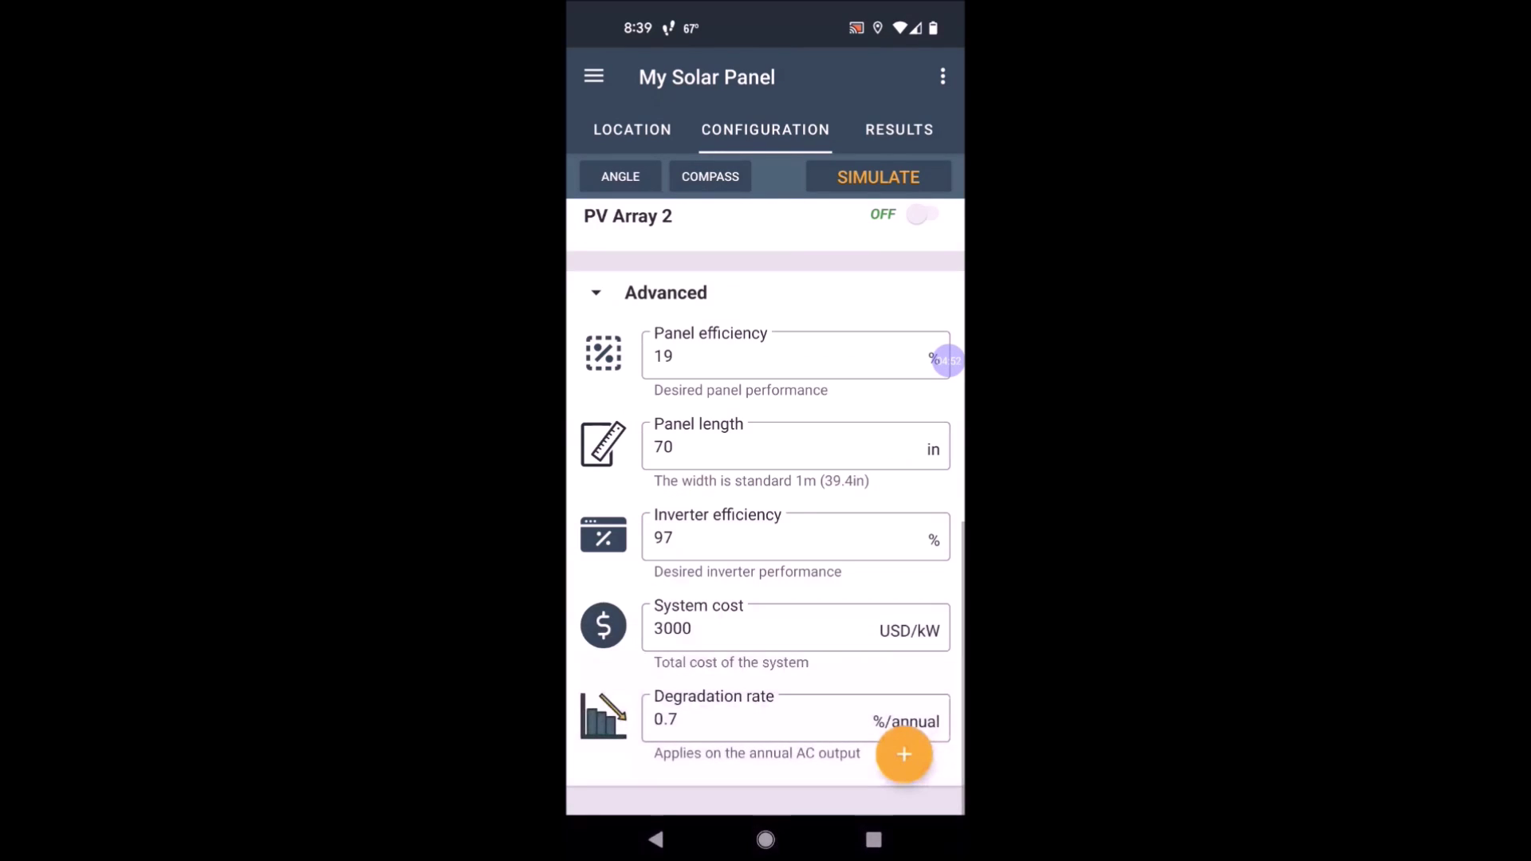
click(877, 176)
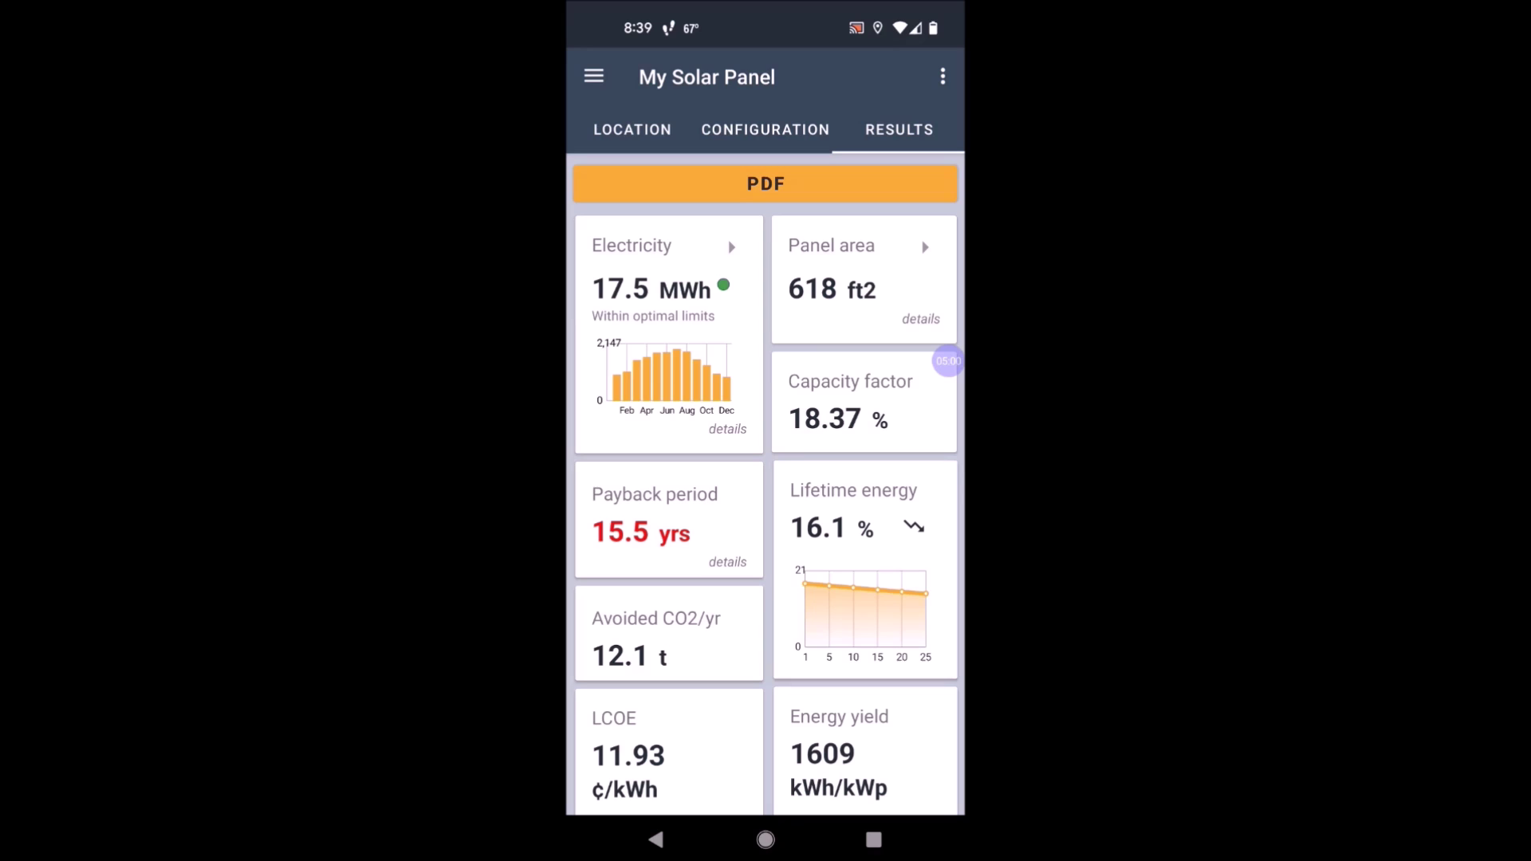
scroll(766, 486, down, 1)
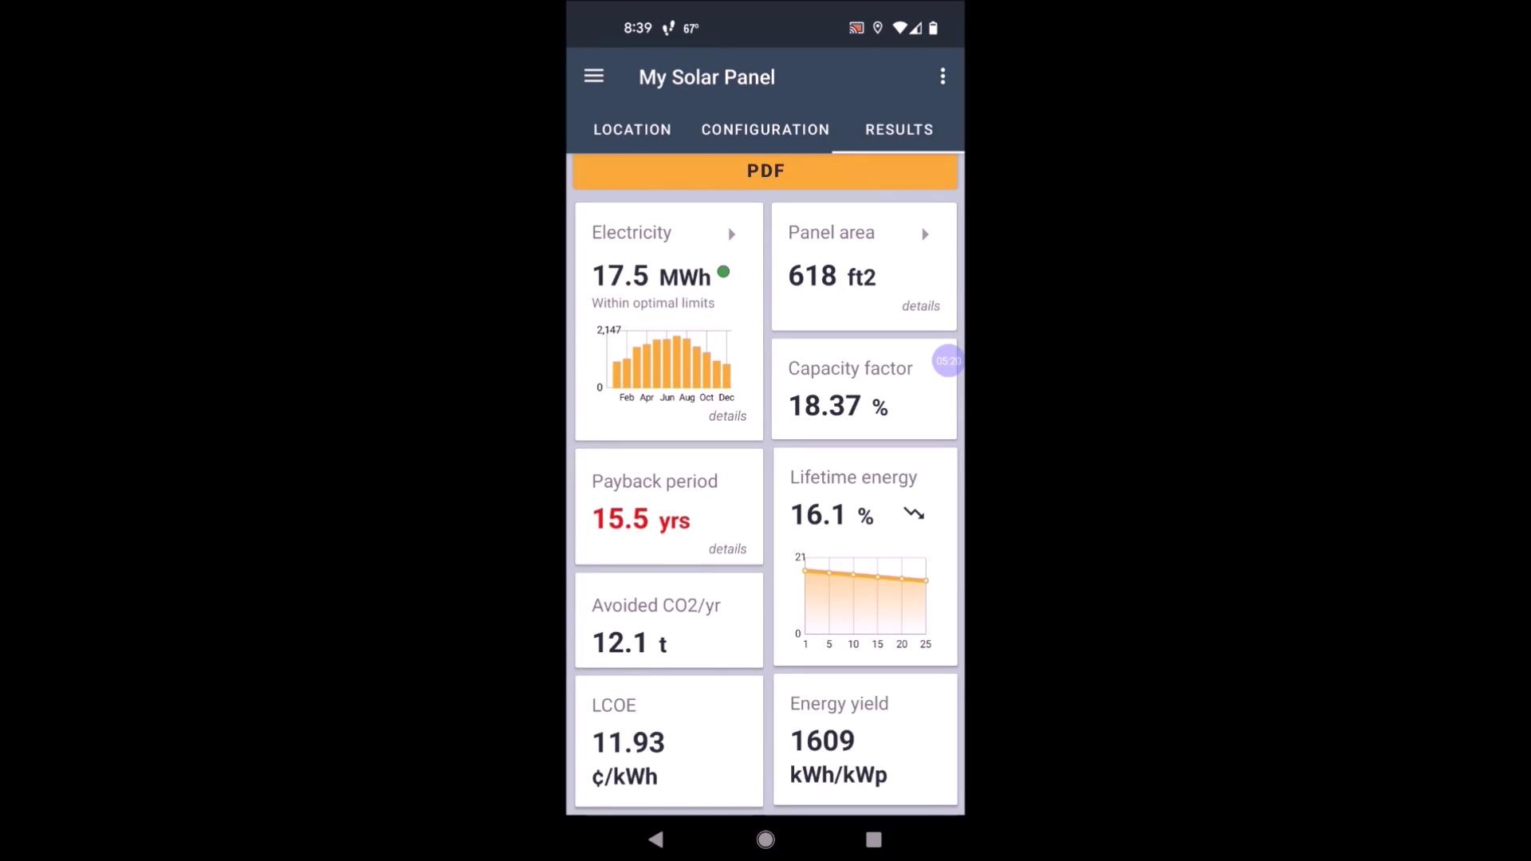
scroll(766, 485, up, 1)
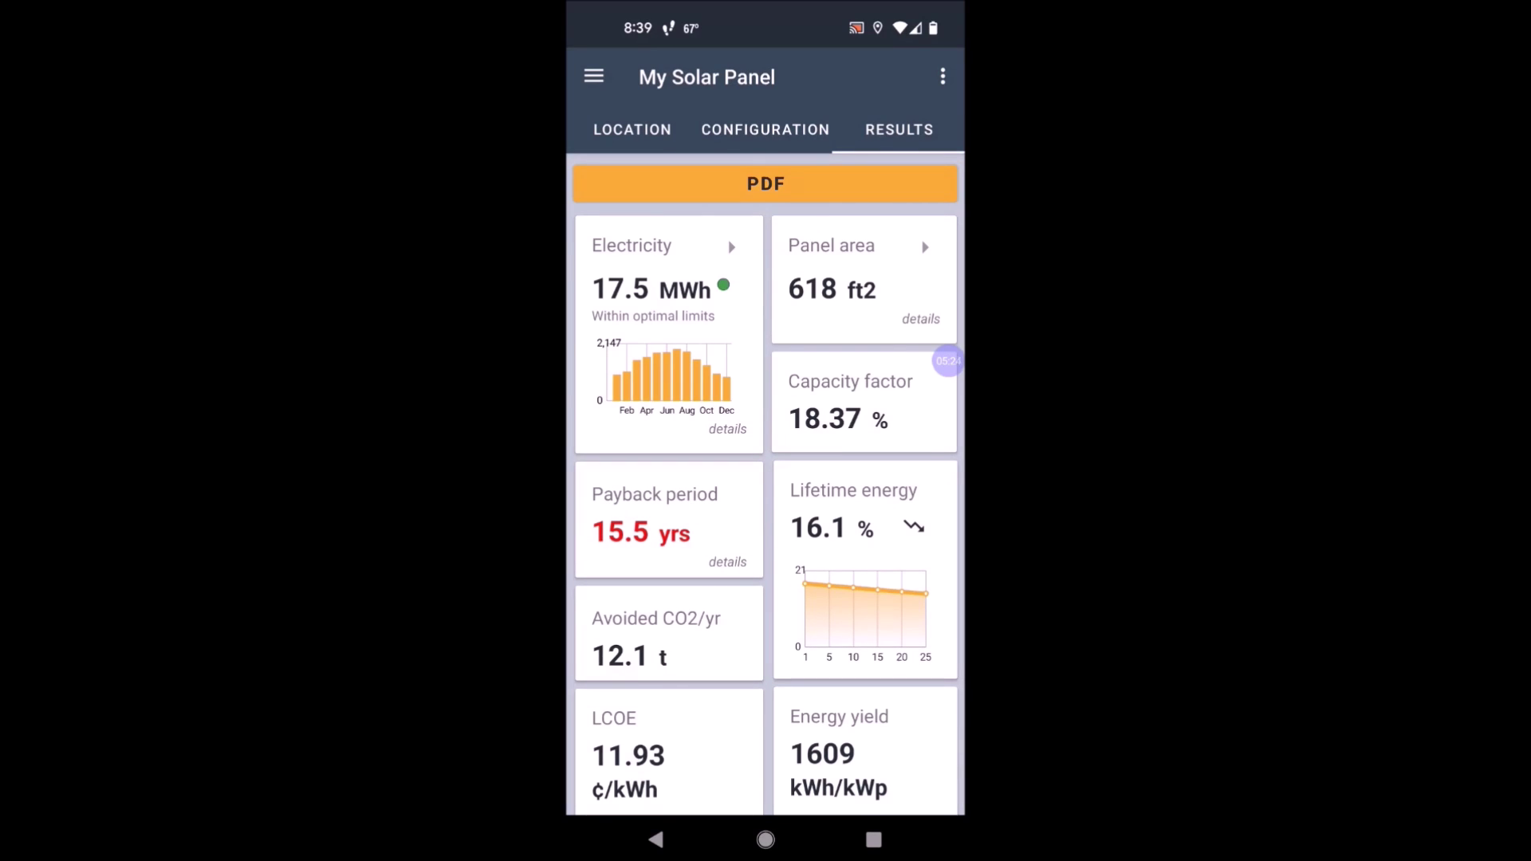
Step: Review the monthly Electricity details and the Panel area specs from the Results summary
click(669, 334)
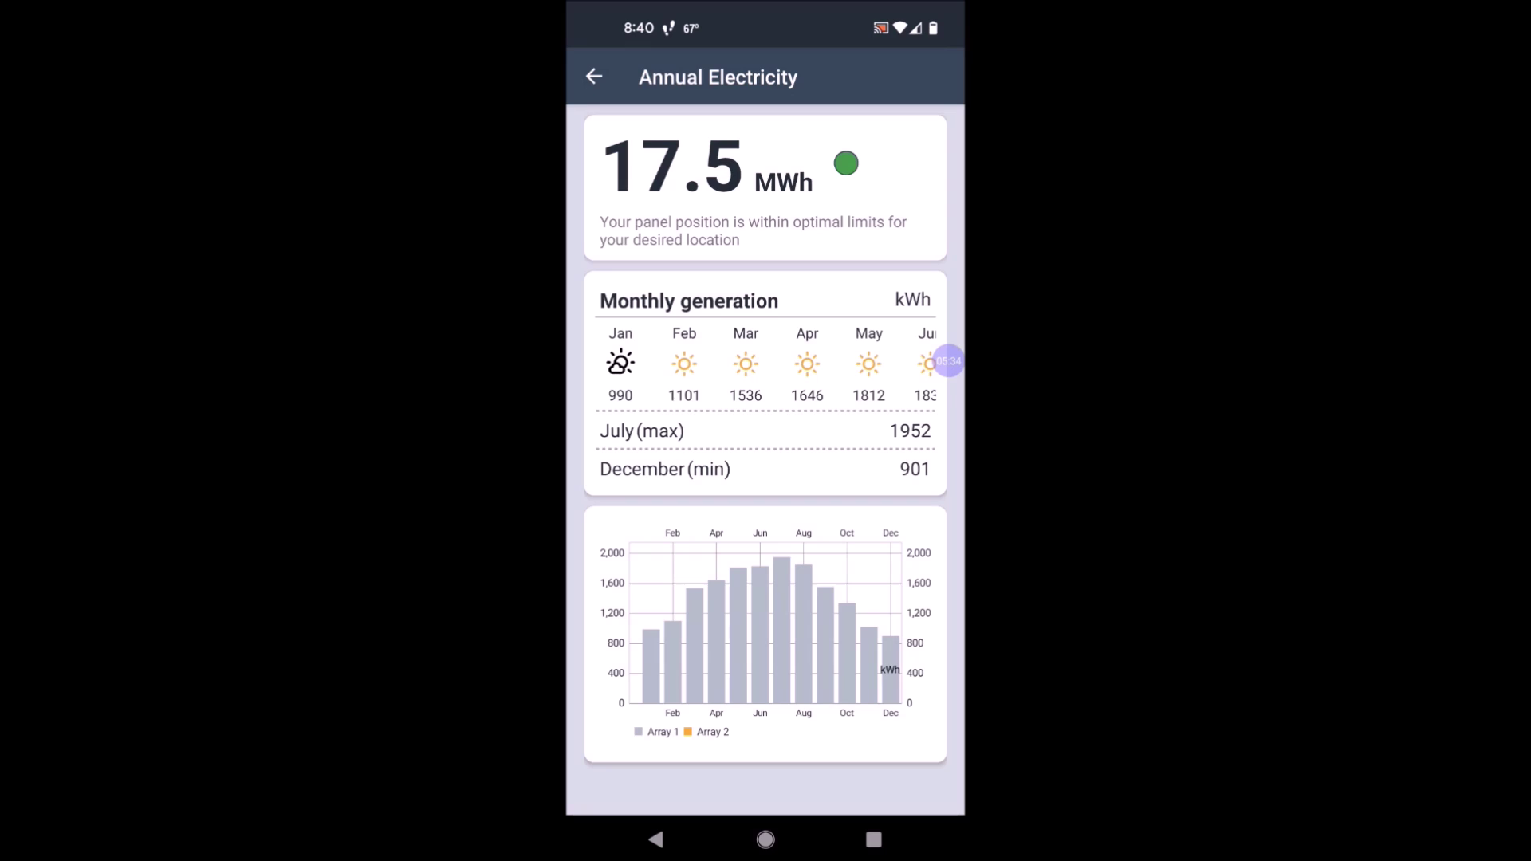
key(Escape)
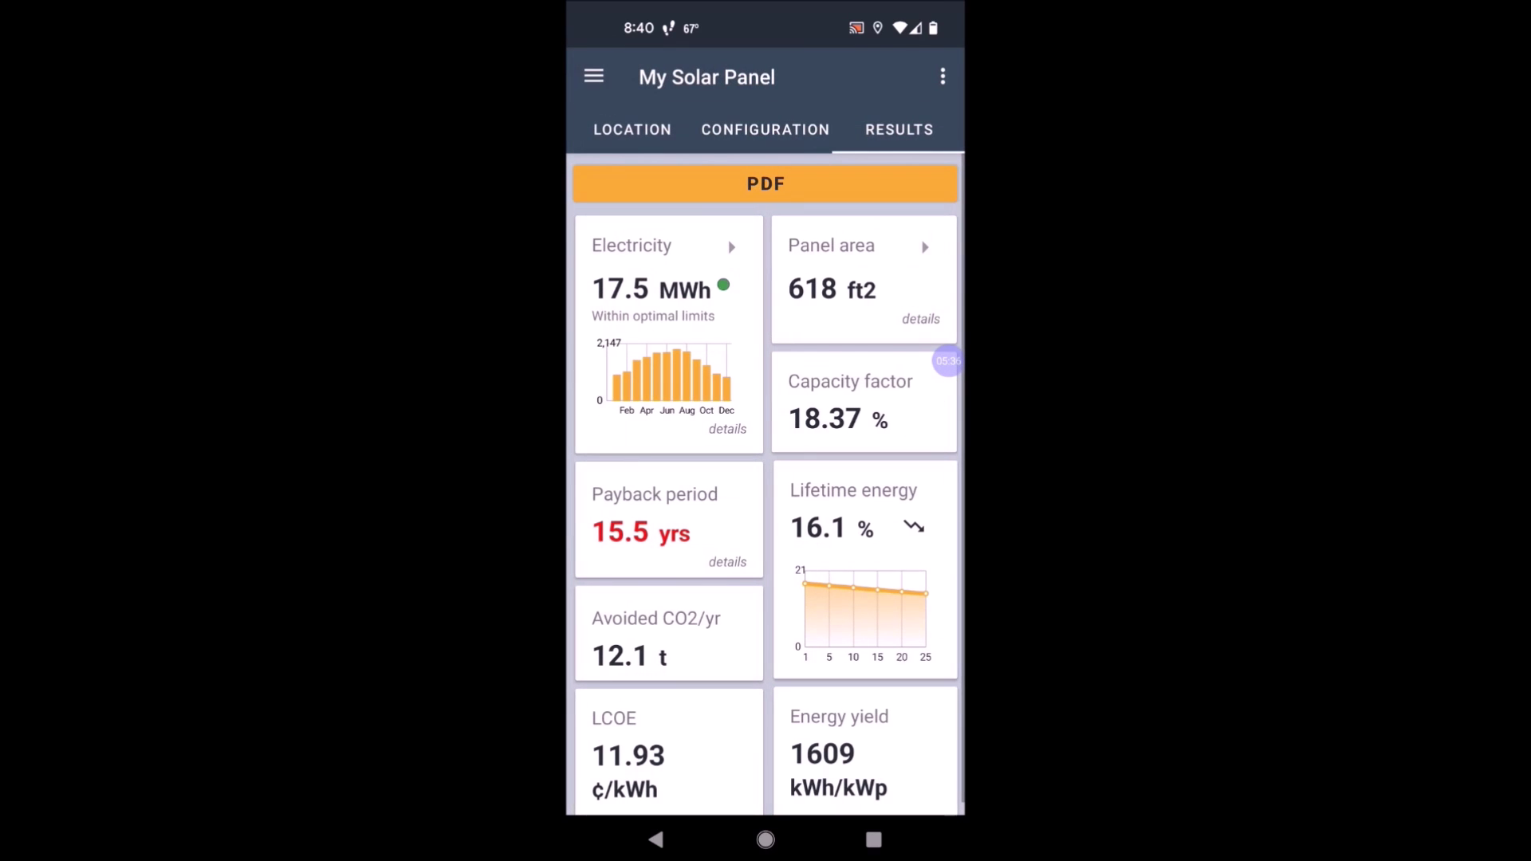
click(837, 281)
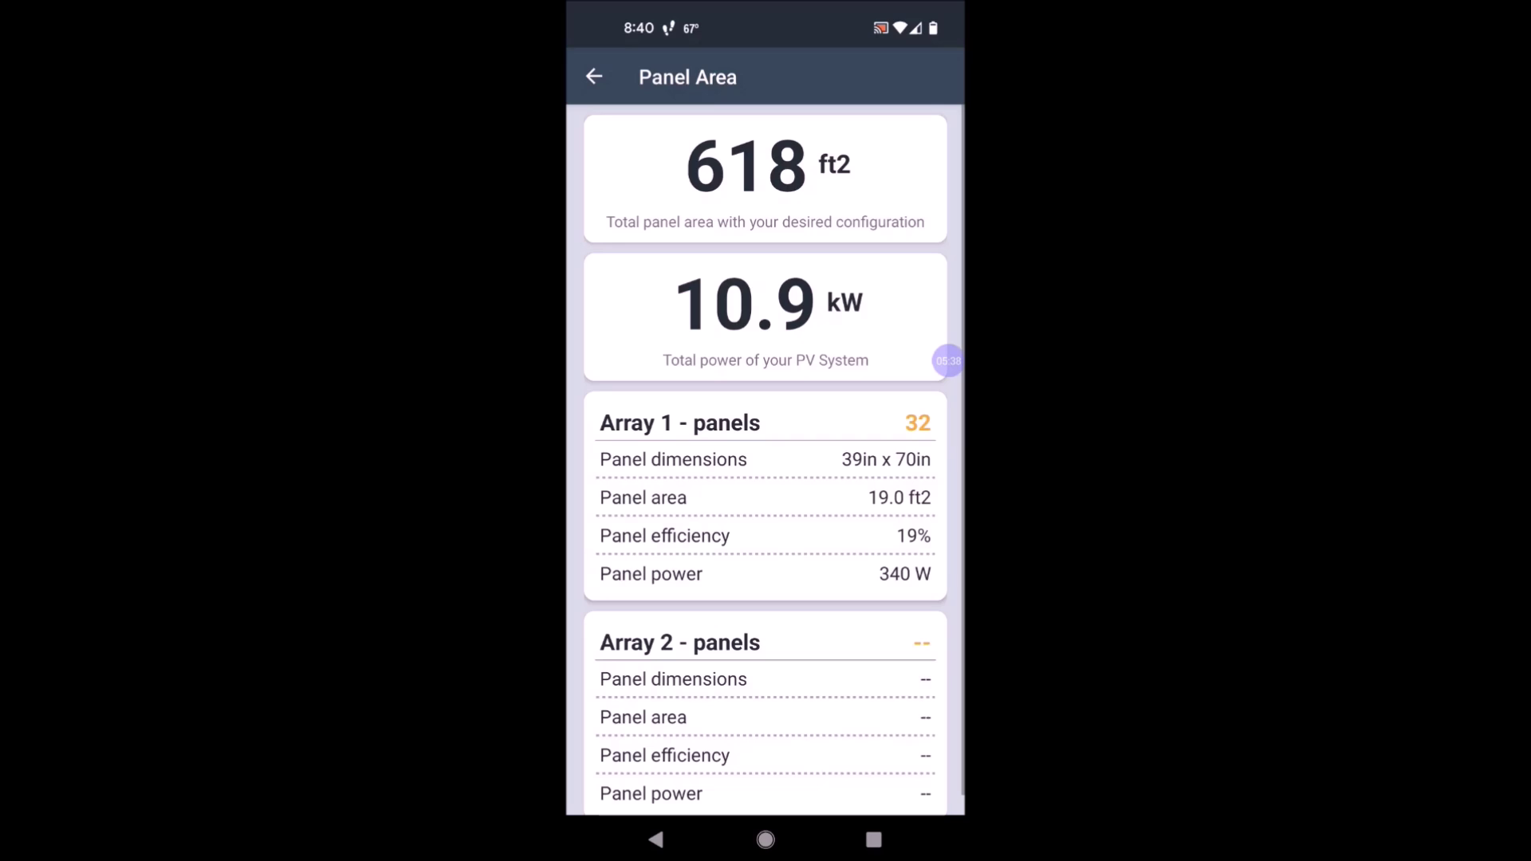
click(594, 77)
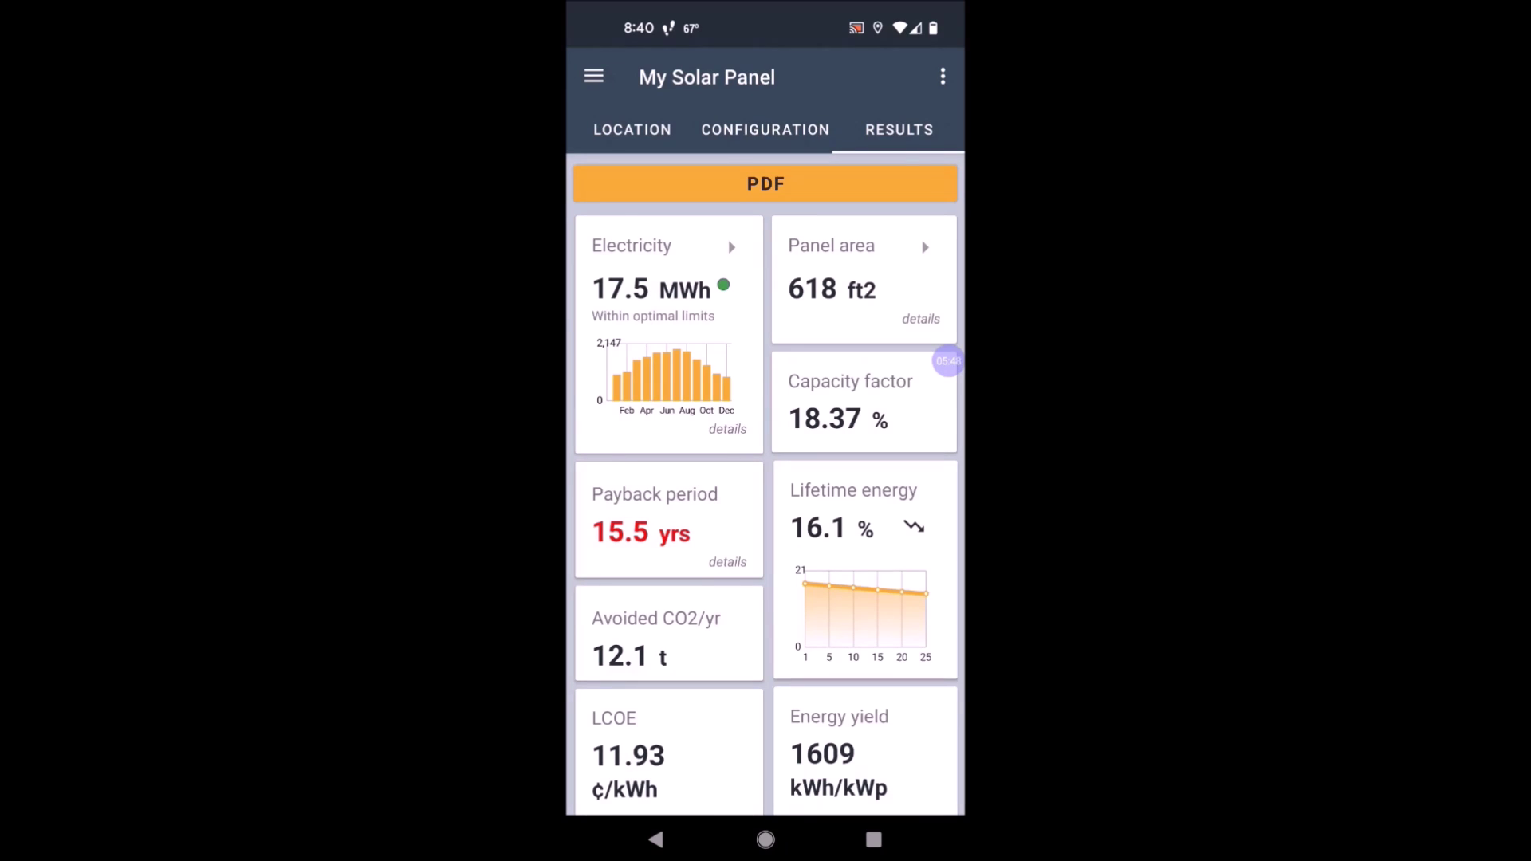
Step: Bring up the detailed Financial Analysis from the Payback period card
click(669, 517)
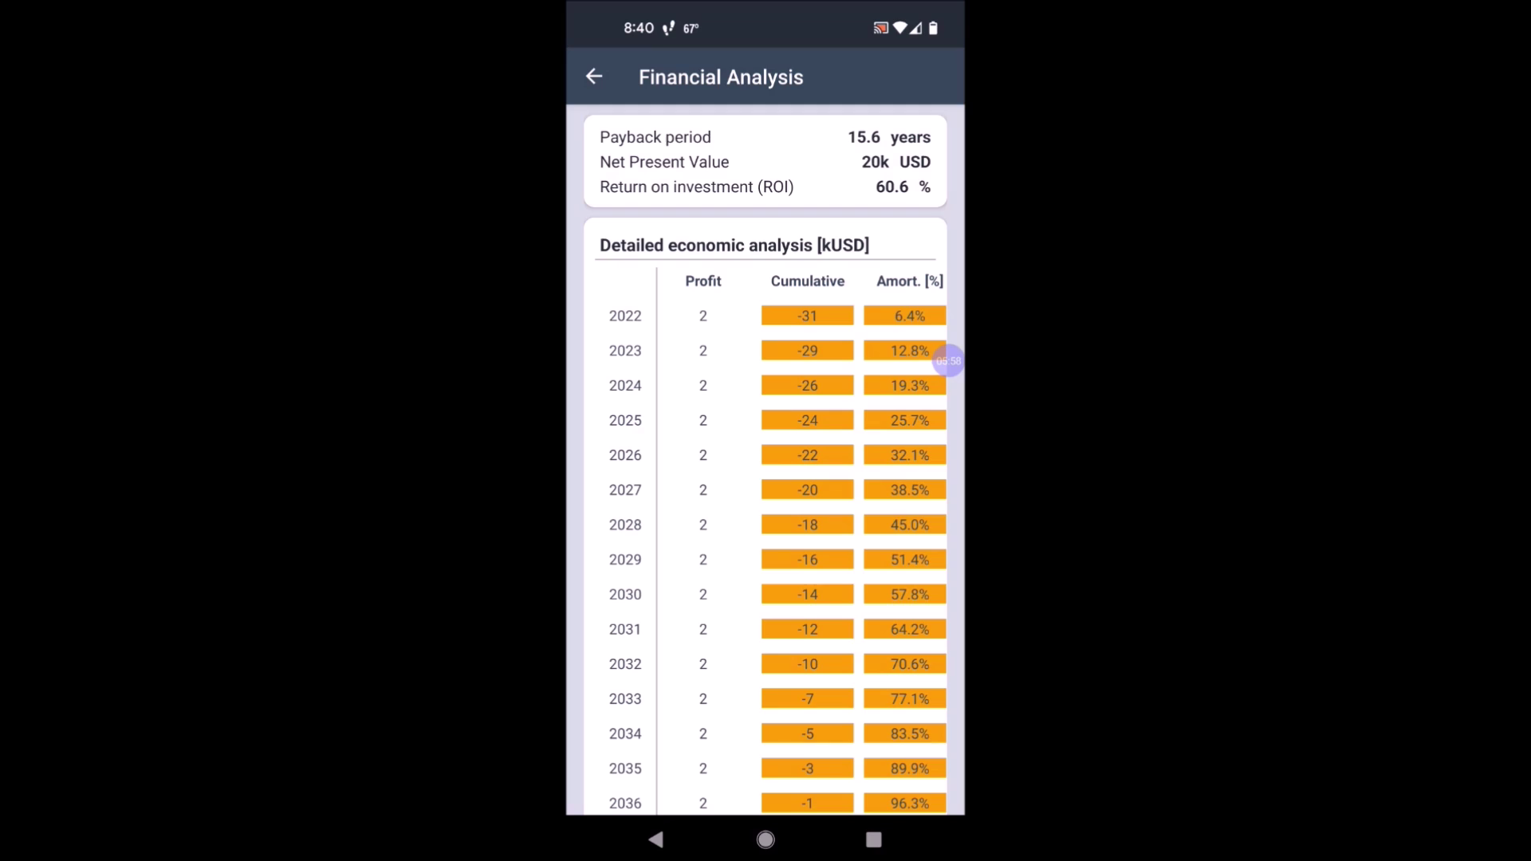
scroll(766, 460, down, 5)
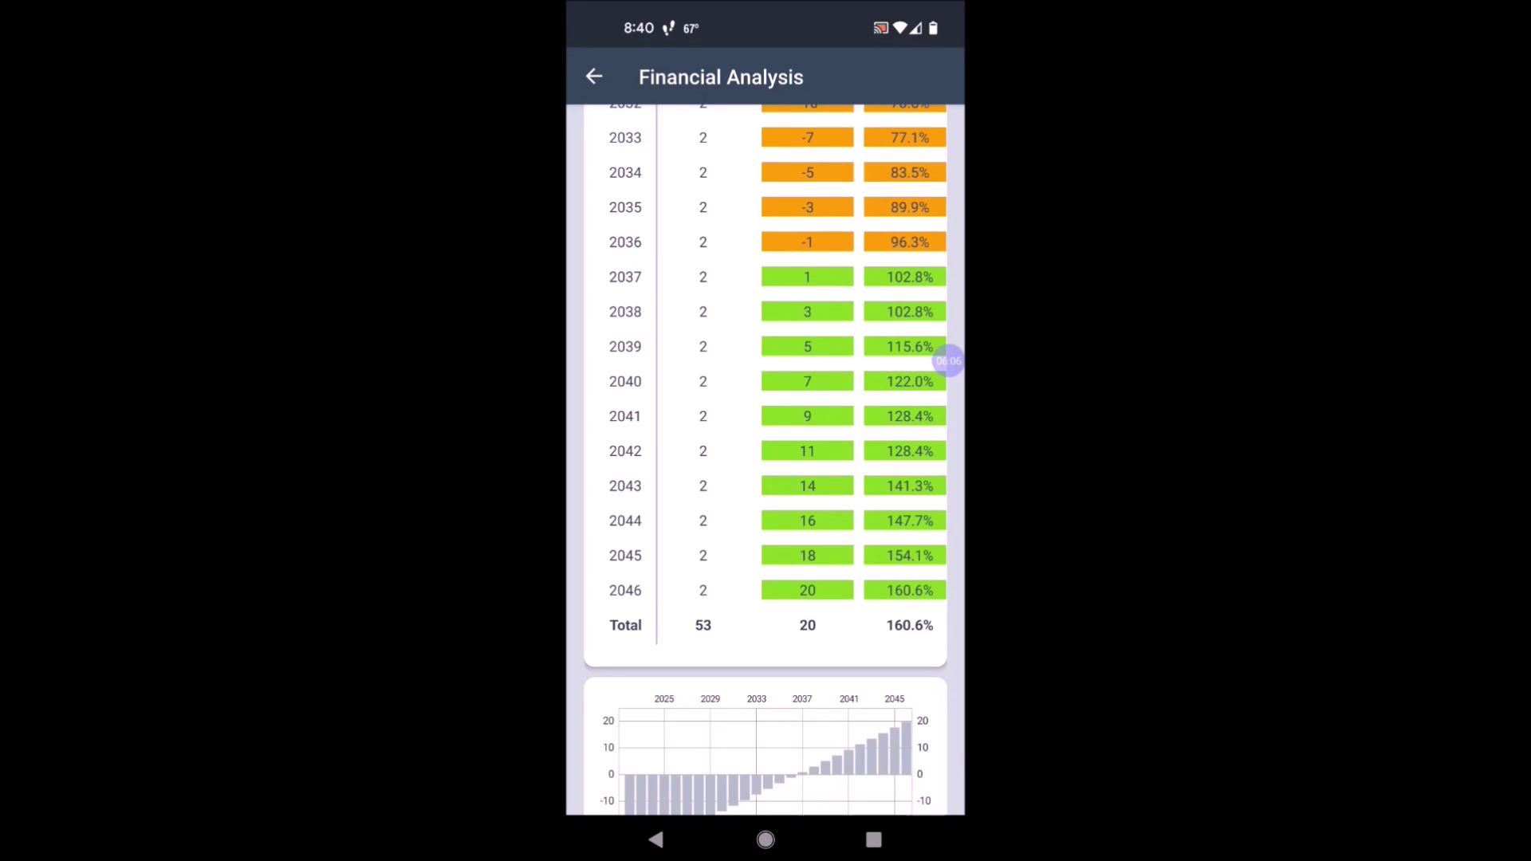
scroll(947, 359, down, 2)
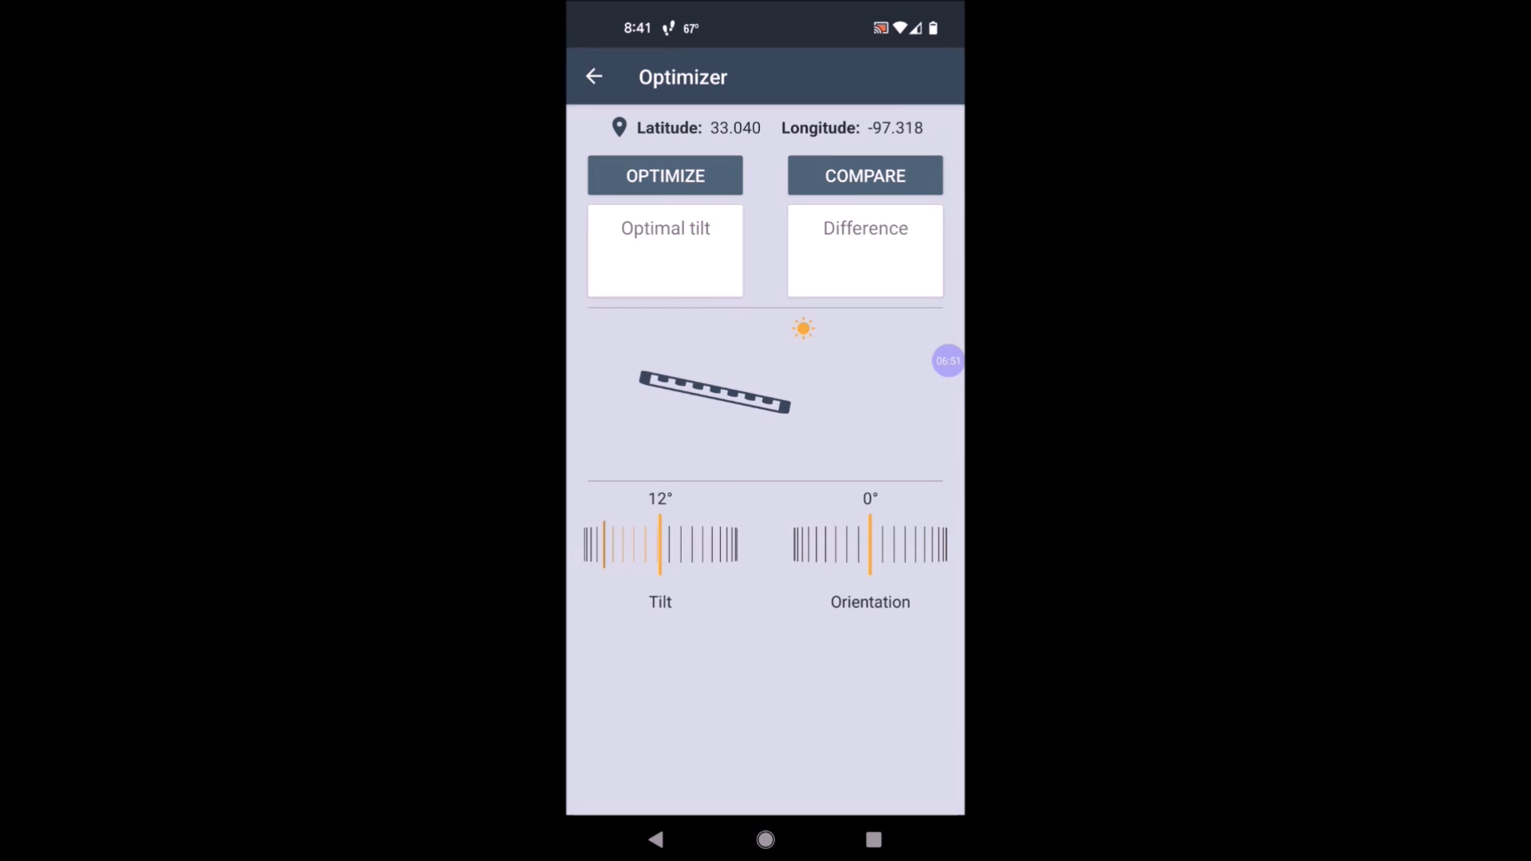
Step: In Optimizer, set 23° tilt and south (180°) orientation, then optimize and compare
drag(717, 545, 634, 543)
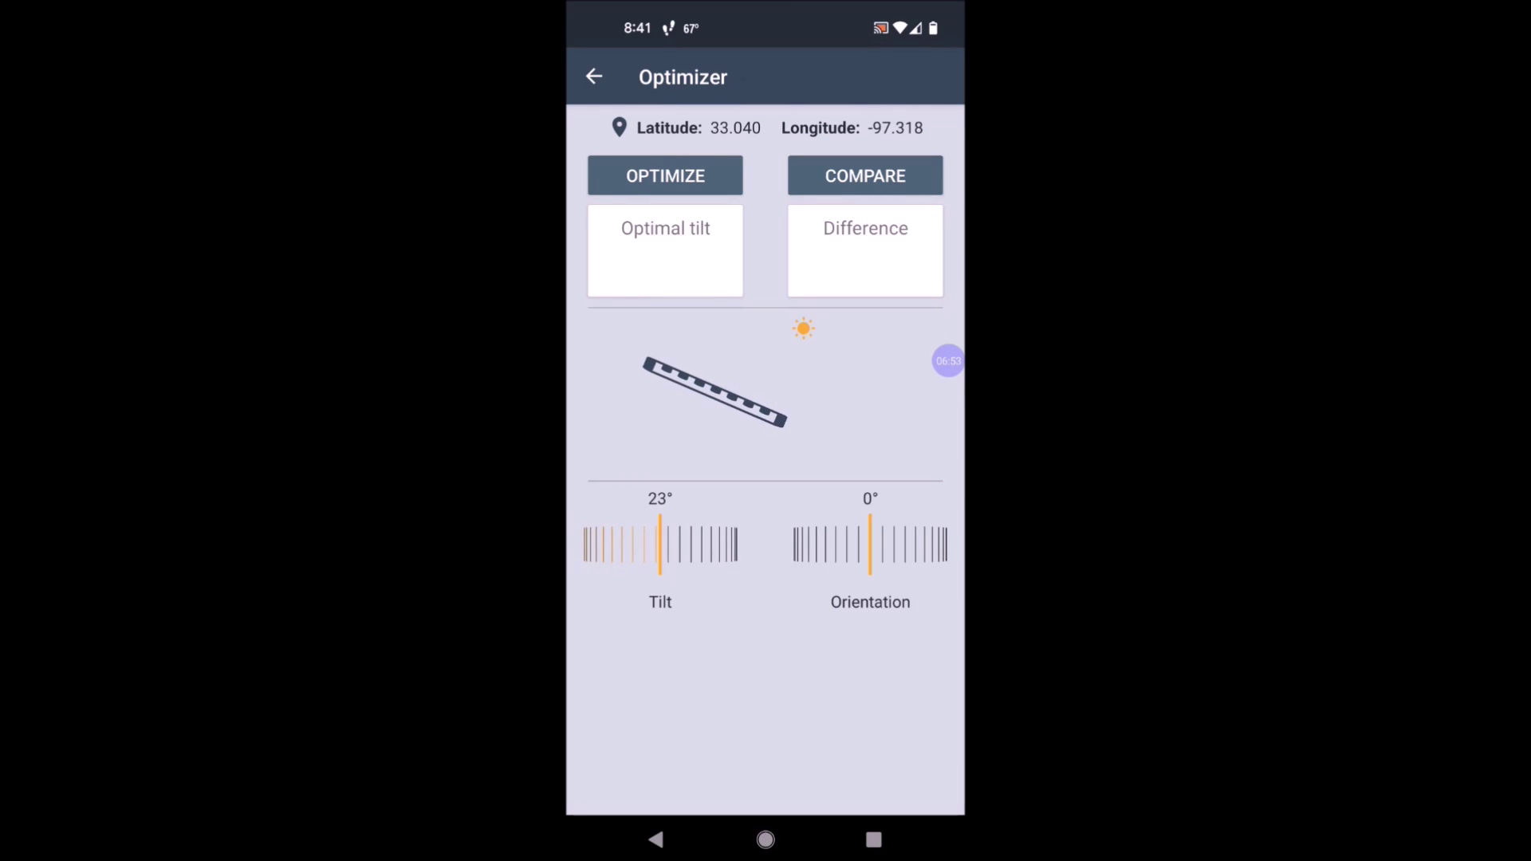
drag(869, 544, 802, 545)
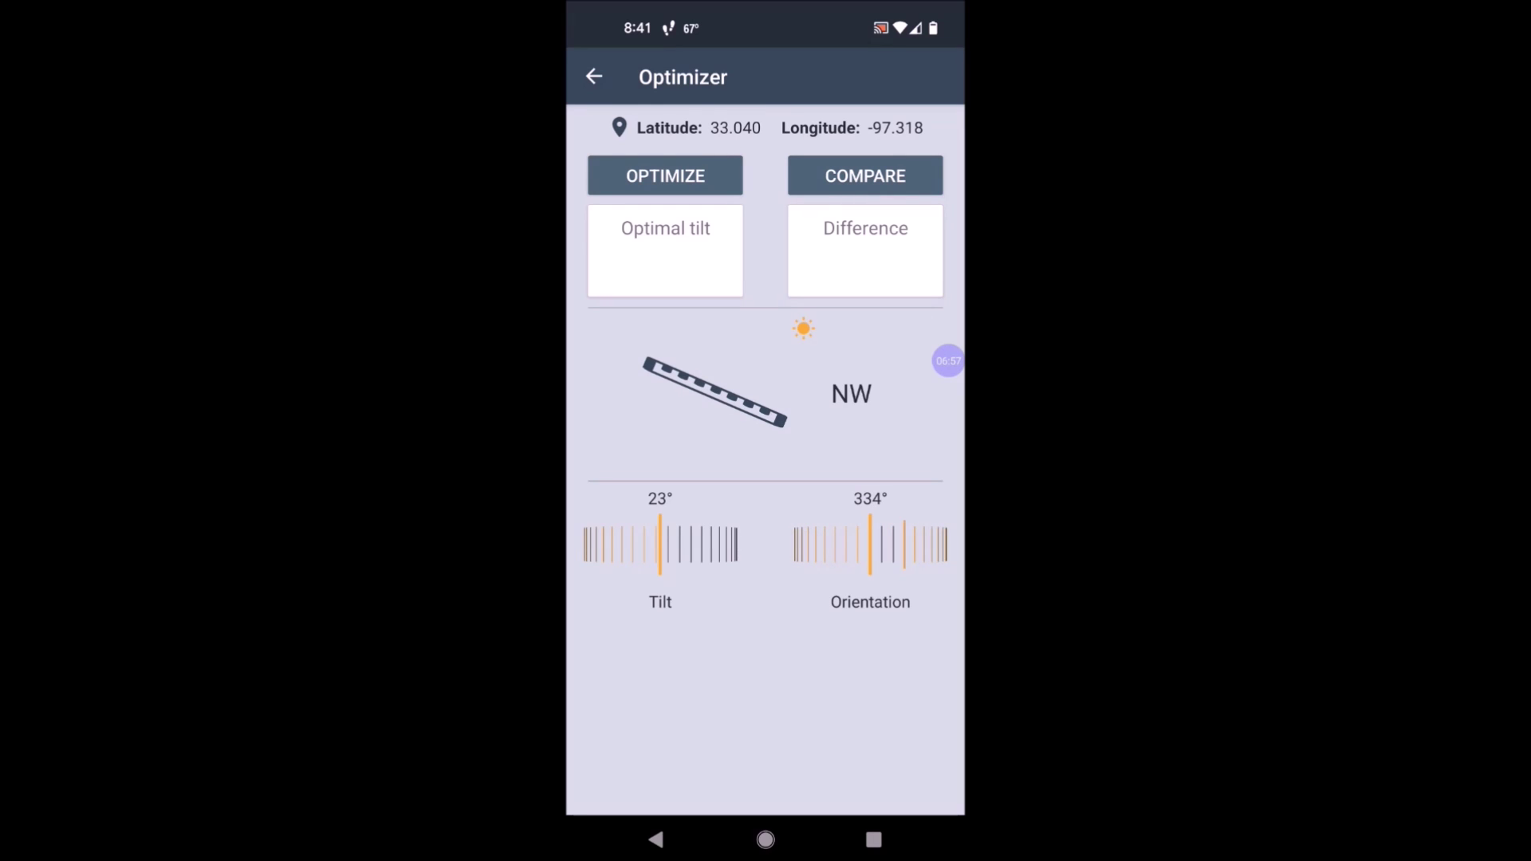
mouse_move(908, 544)
mouse_down()
mouse_move(813, 544)
mouse_move(862, 545)
mouse_up()
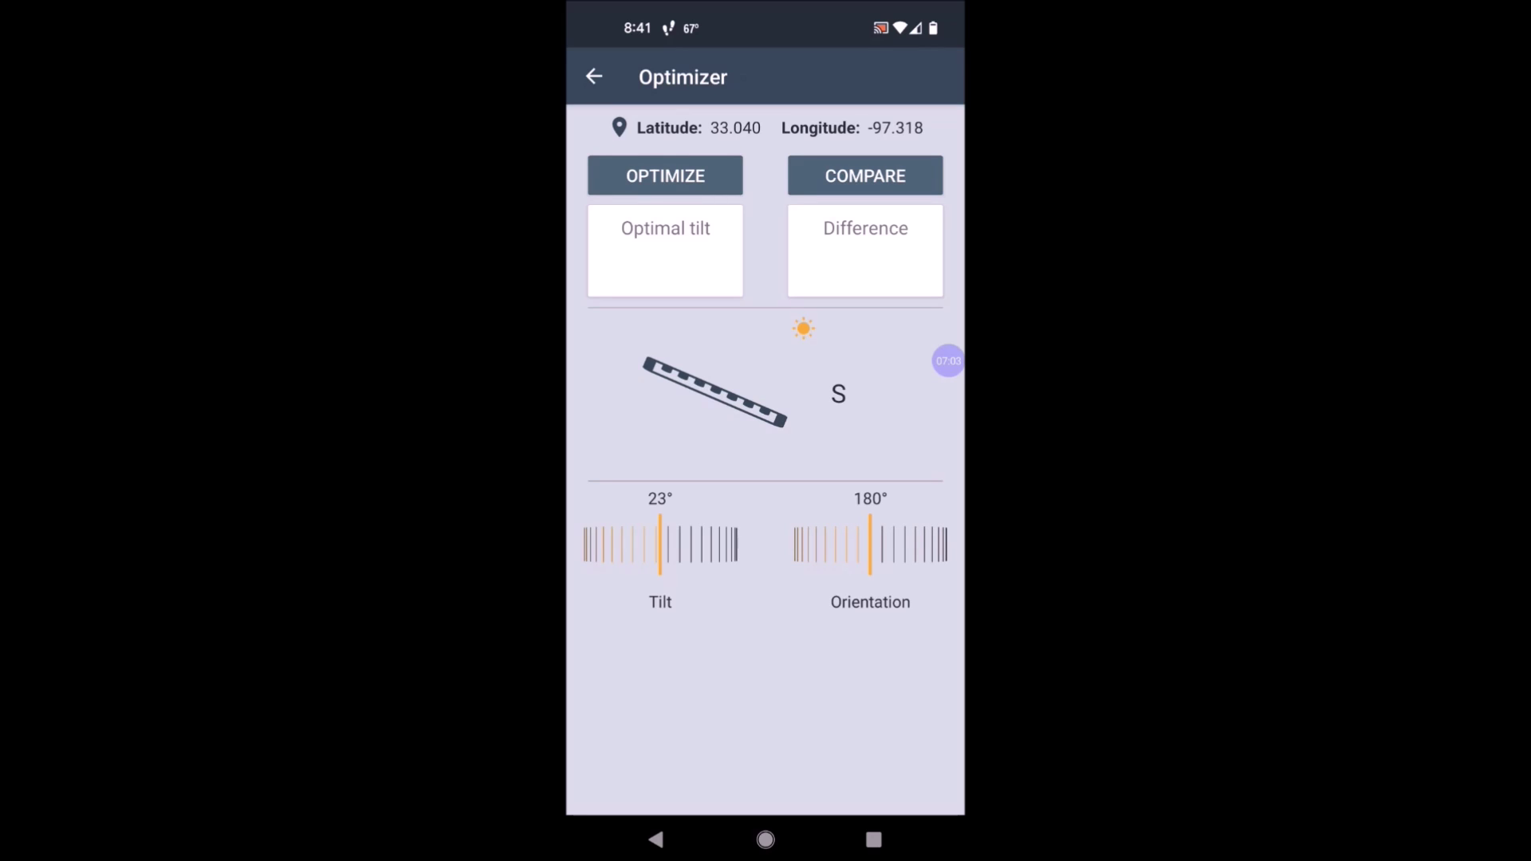
click(665, 174)
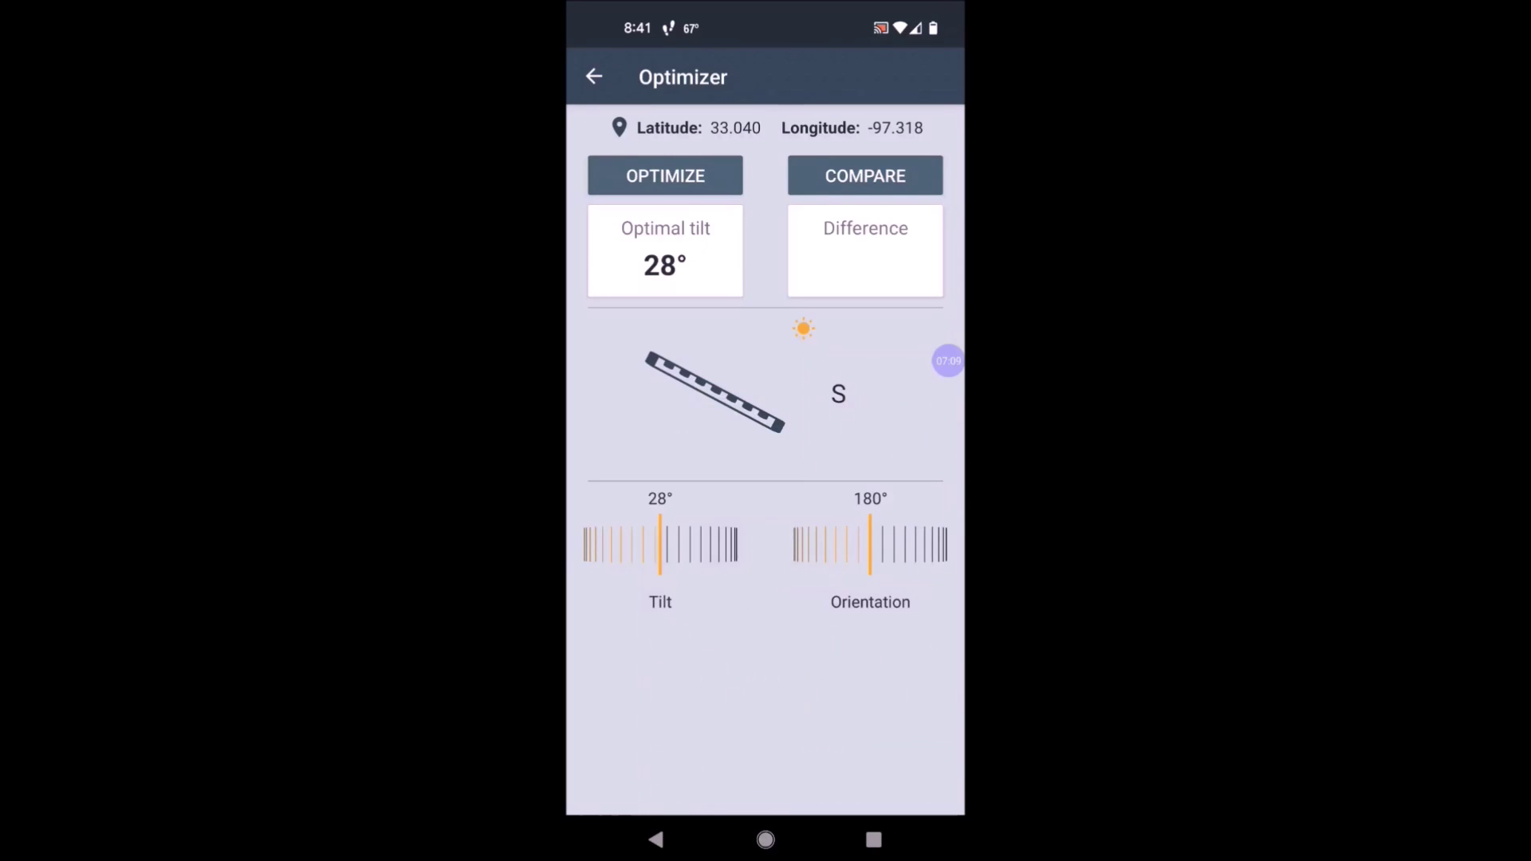
click(865, 175)
Step: Check the Monthly tilt table from the side menu, then go to the Shading model
click(593, 76)
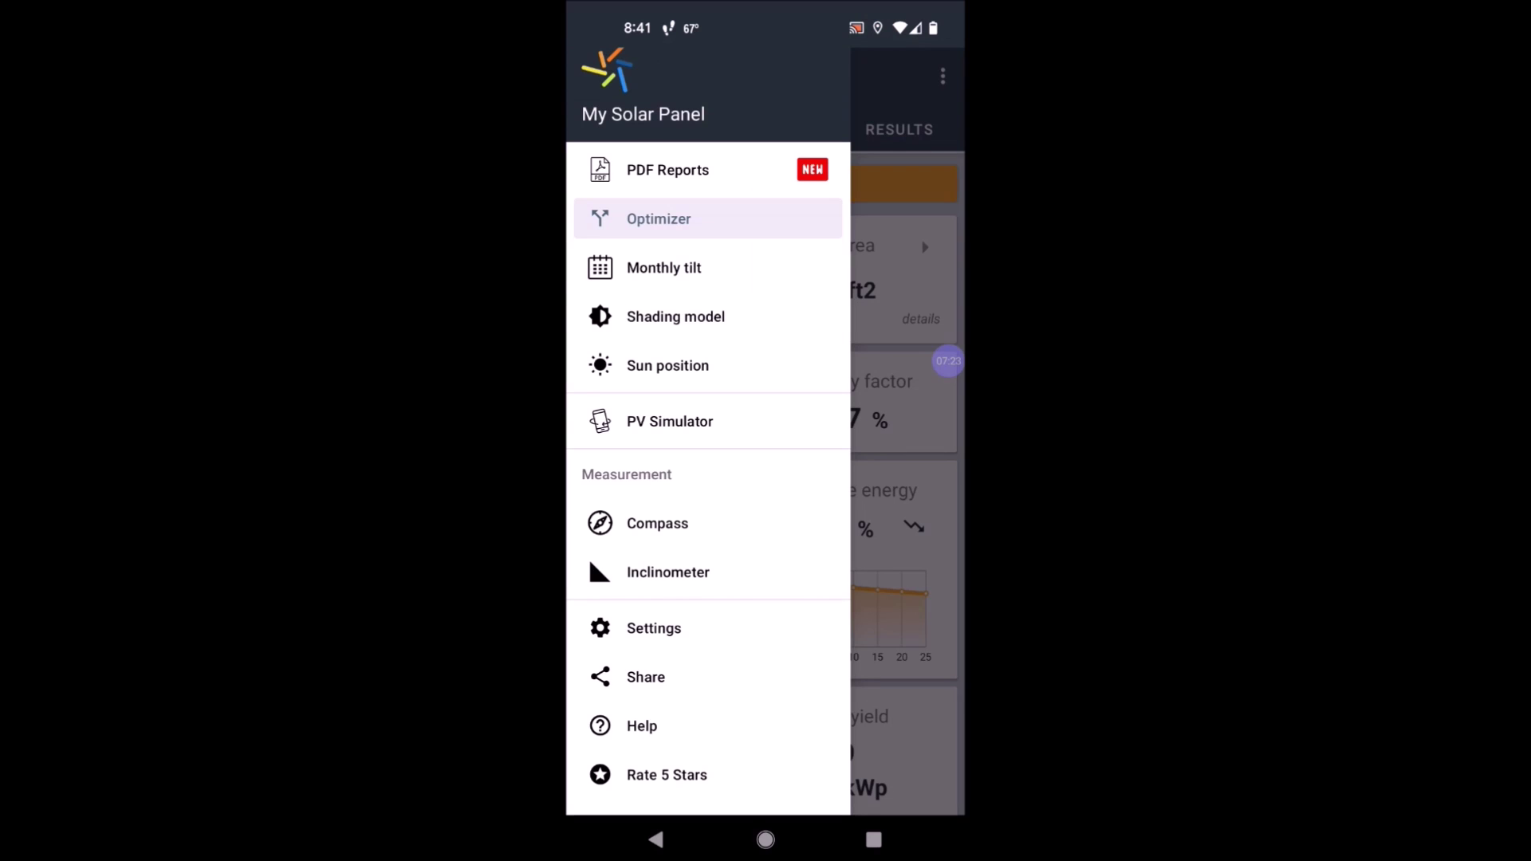
click(670, 267)
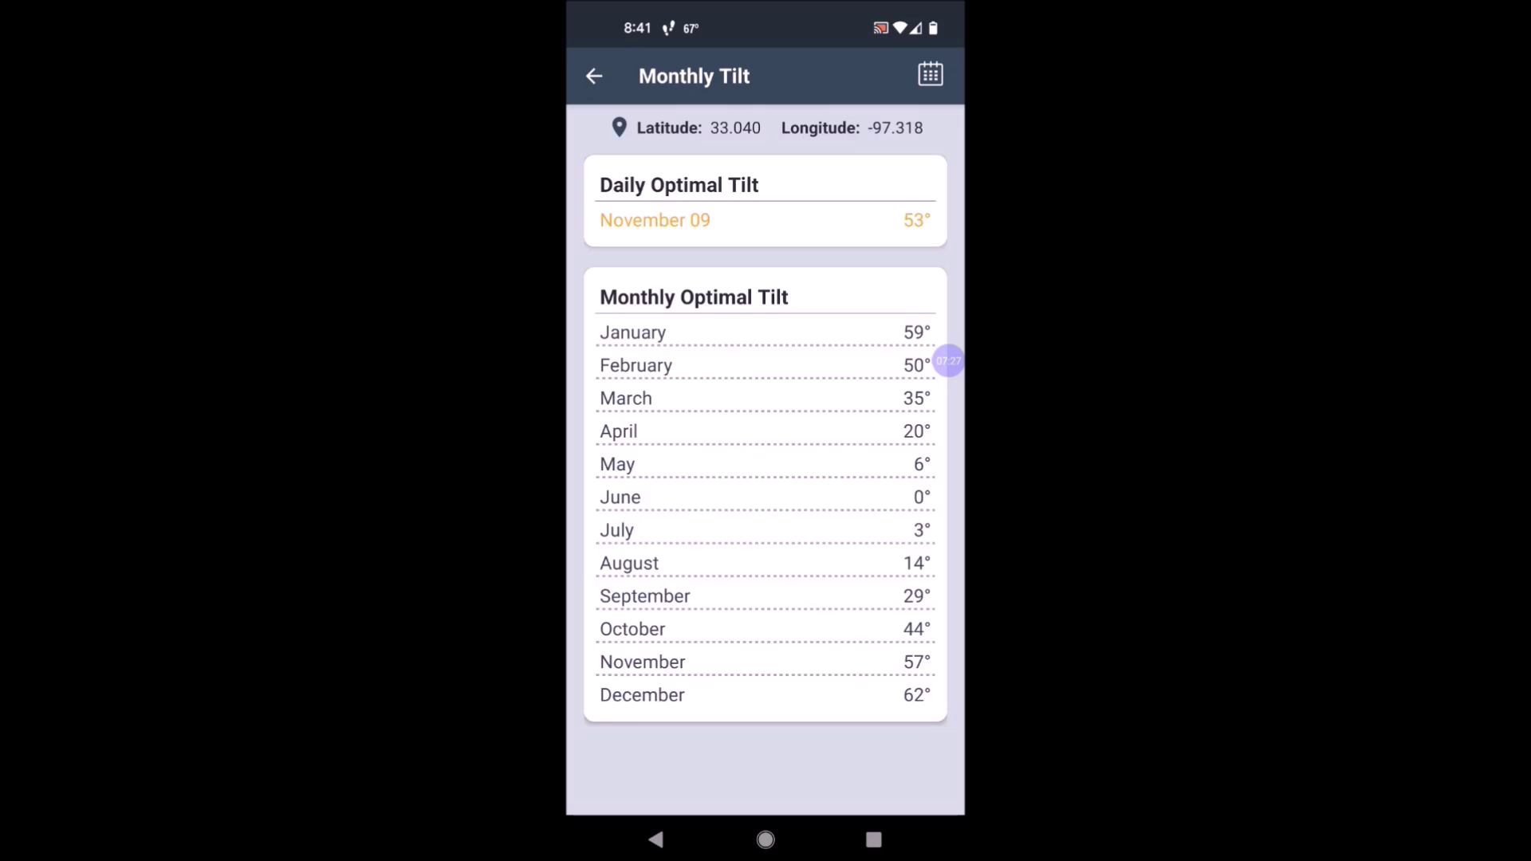
click(594, 76)
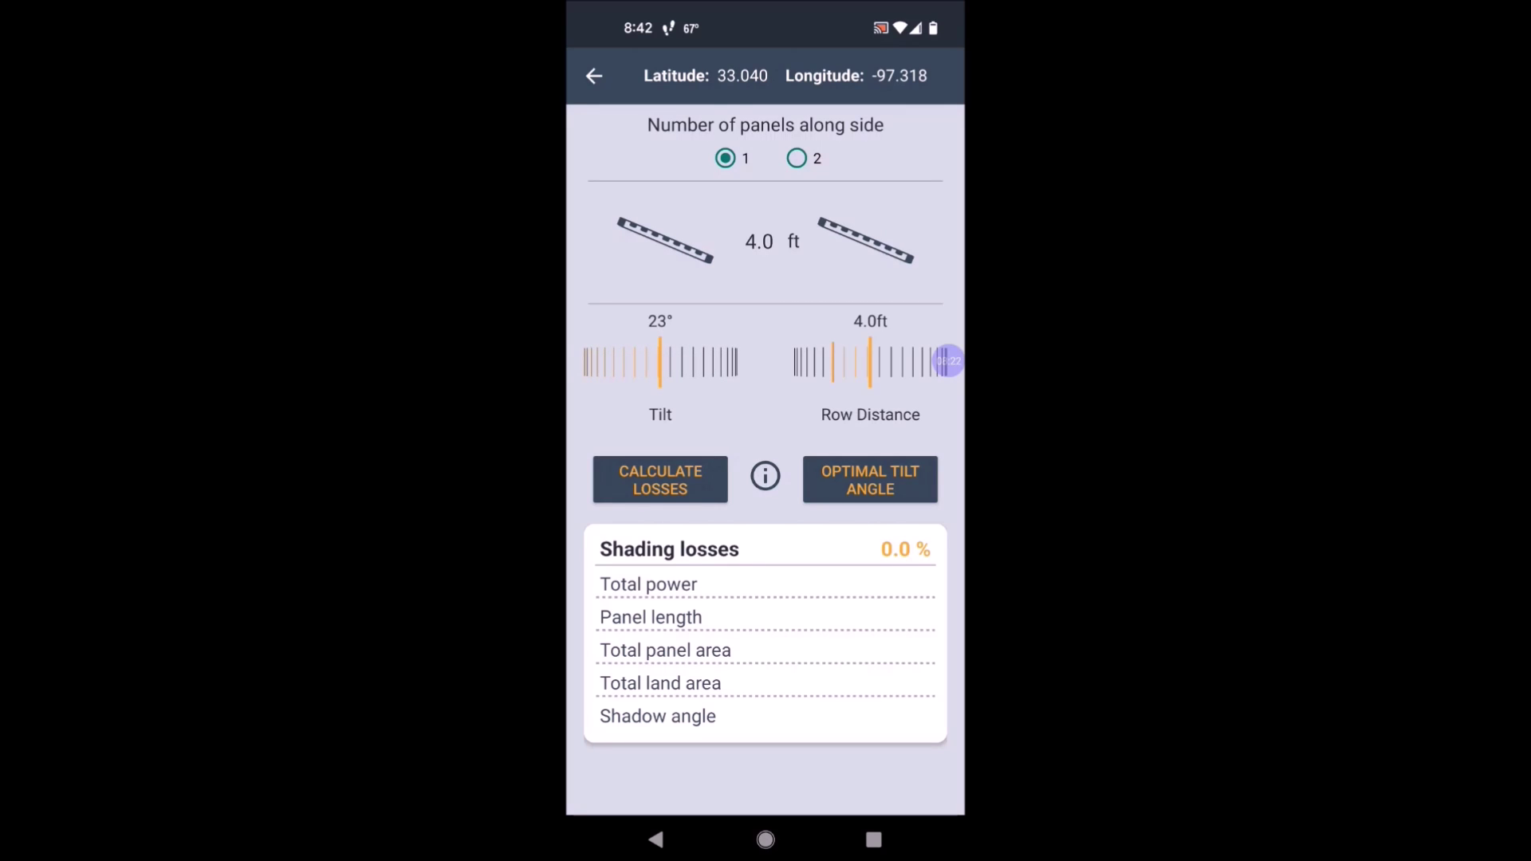
Step: Calculate shading losses for the 4.0 ft row-spacing layout
click(663, 478)
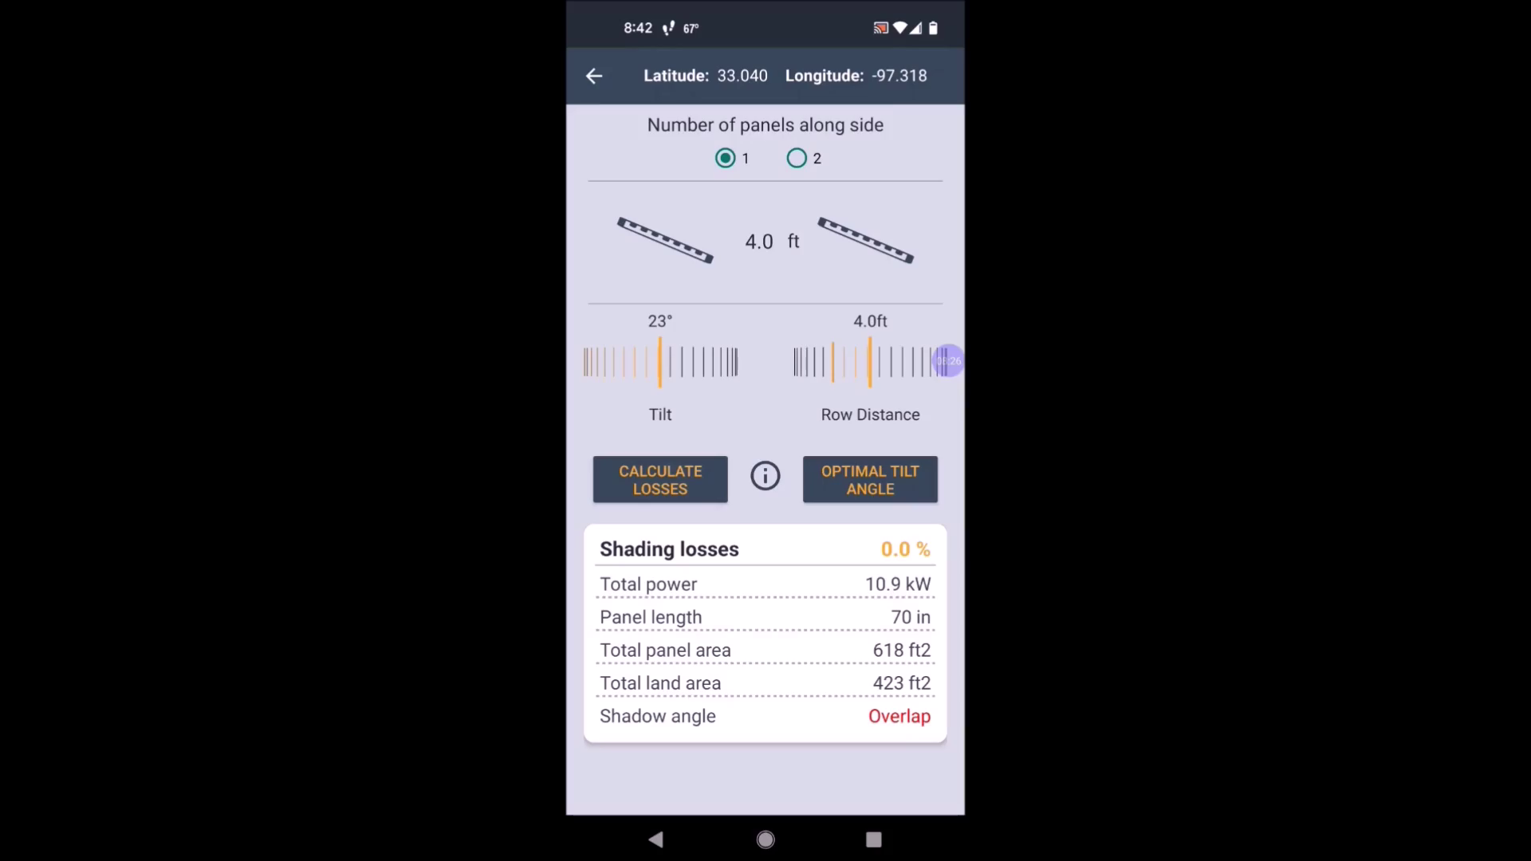